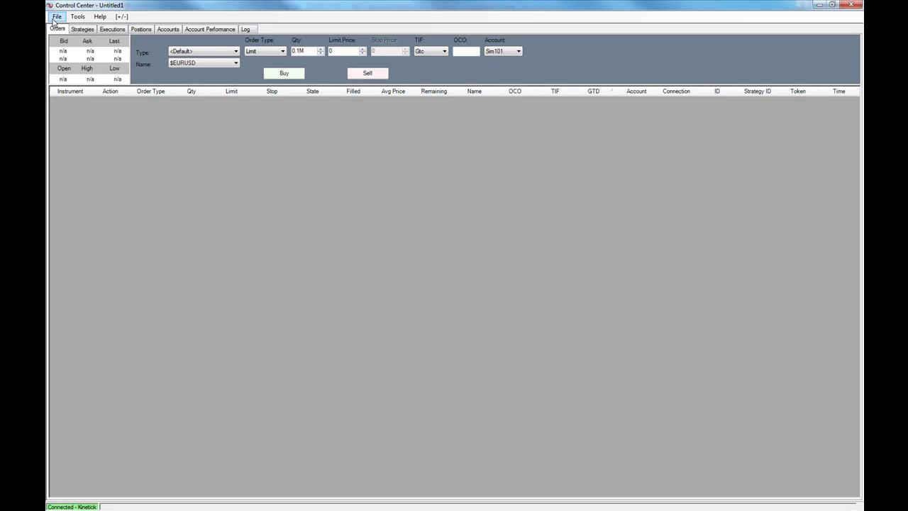
- Open the Instrument Manager and search the master instruments for the name 6E
{"action": "left_click", "coordinate": [77, 16]}
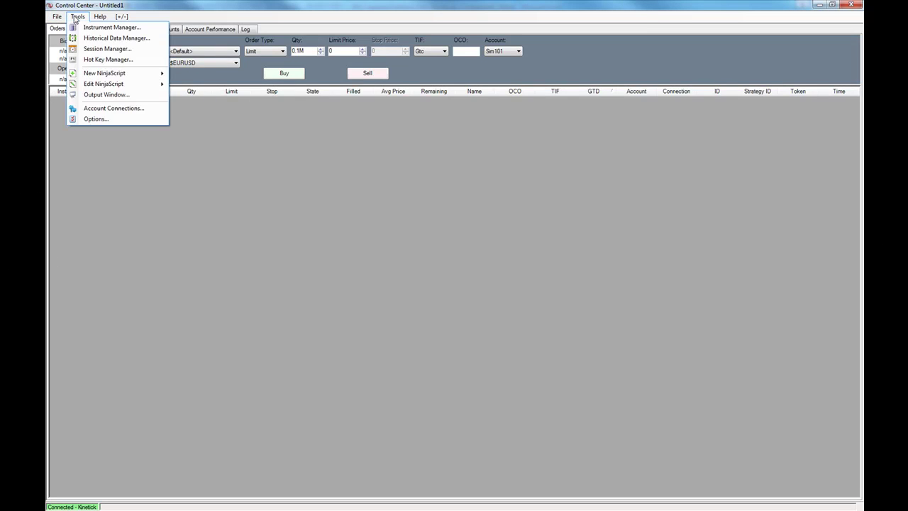
{"action": "left_click", "coordinate": [92, 28]}
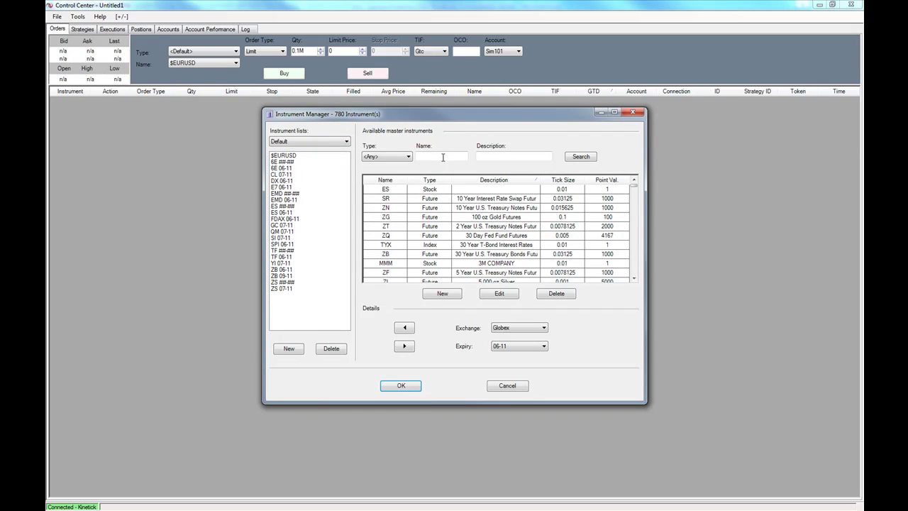
{"action": "left_click", "coordinate": [442, 158]}
{"action": "type", "text": "6E"}
{"action": "key", "text": "Return"}
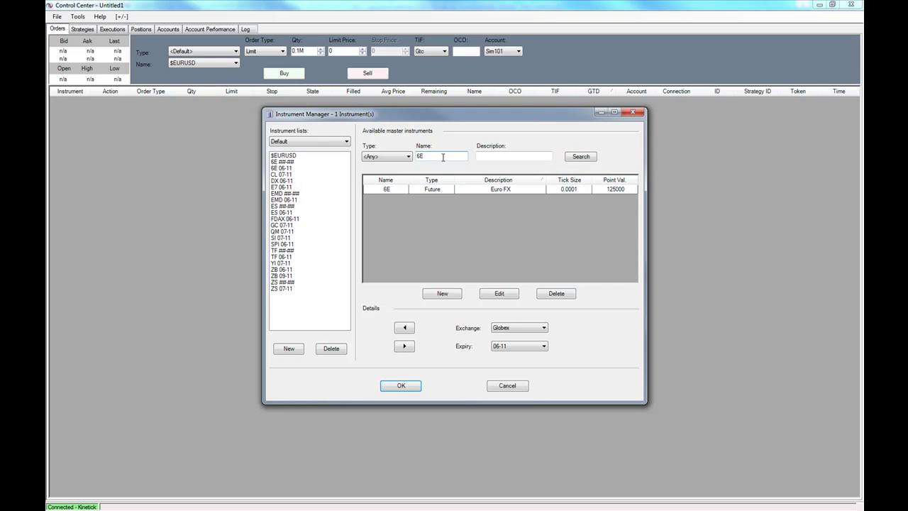
- Edit the 6E Euro FX instrument, keep its merge policy on the back-adjusted option, and accept the settings
{"action": "left_click", "coordinate": [488, 190]}
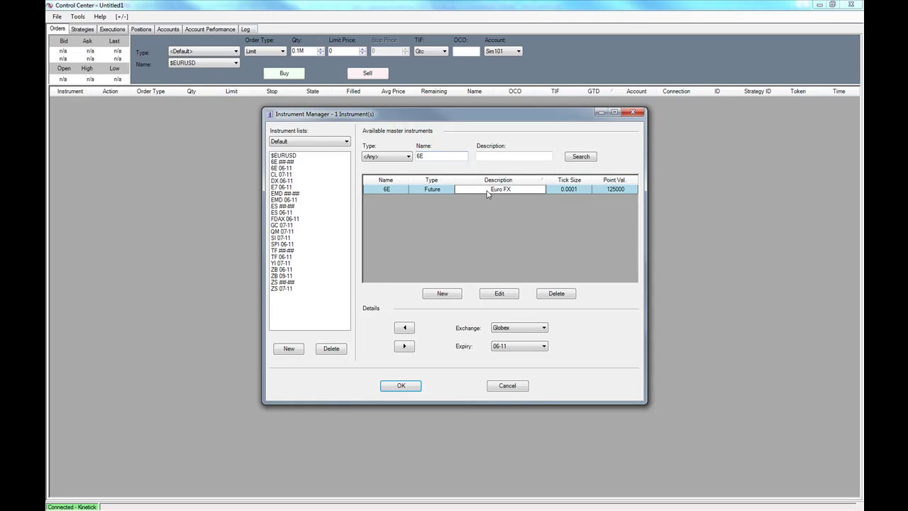
{"action": "left_click", "coordinate": [502, 294]}
{"action": "left_click", "coordinate": [473, 259]}
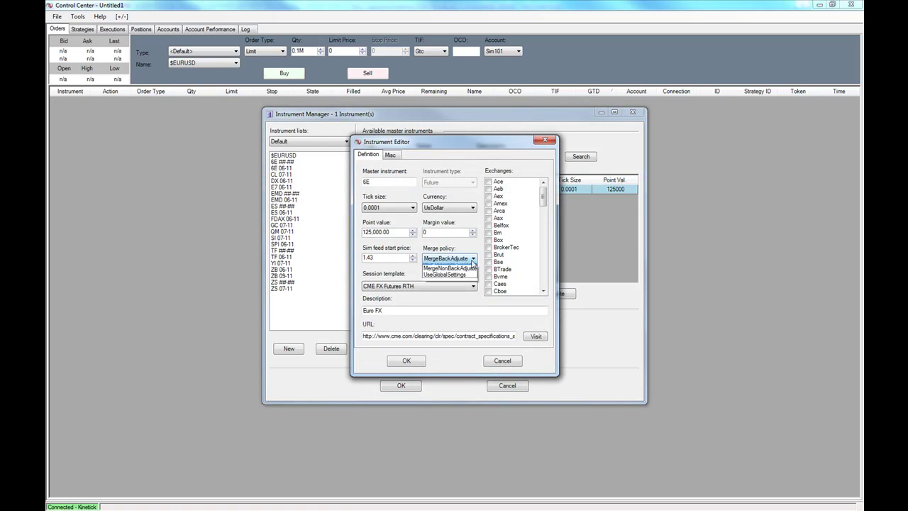
{"action": "left_click", "coordinate": [473, 263]}
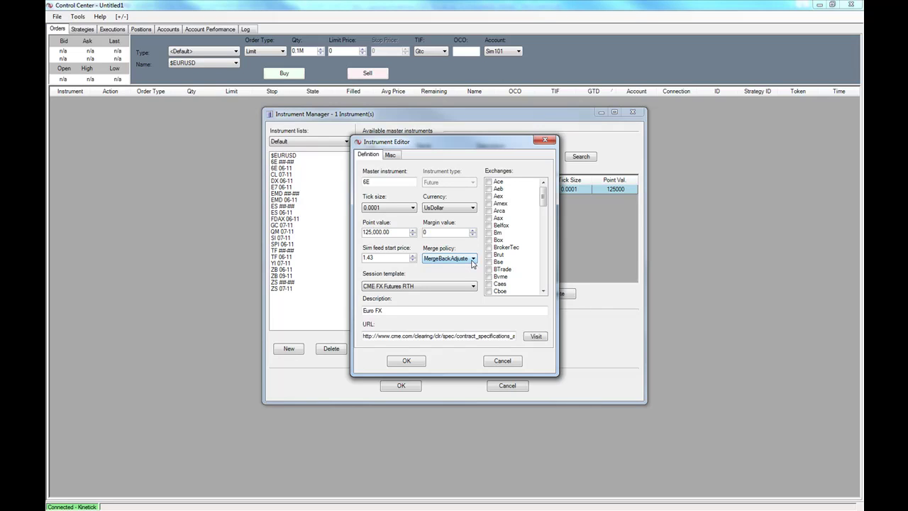
{"action": "left_click", "coordinate": [405, 361]}
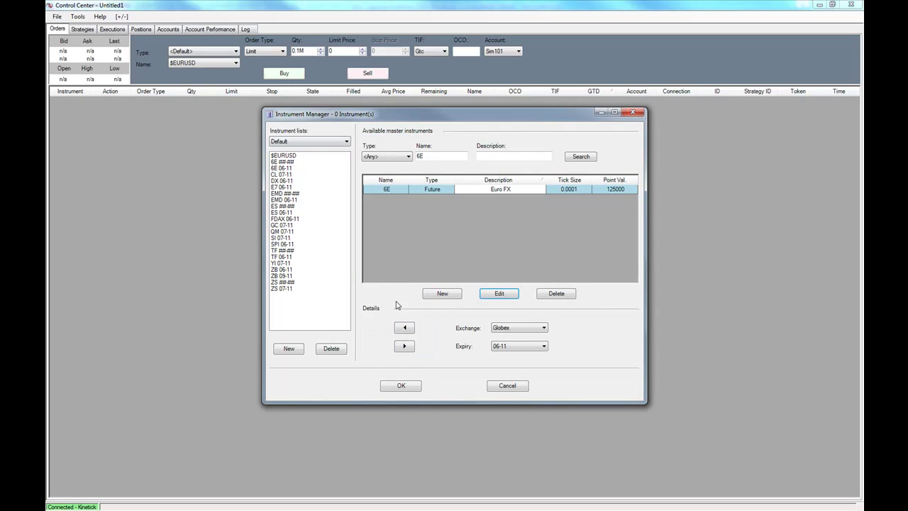
- Try to add 6E with expiry 06-11 to the Default instrument list
{"action": "left_click", "coordinate": [404, 327]}
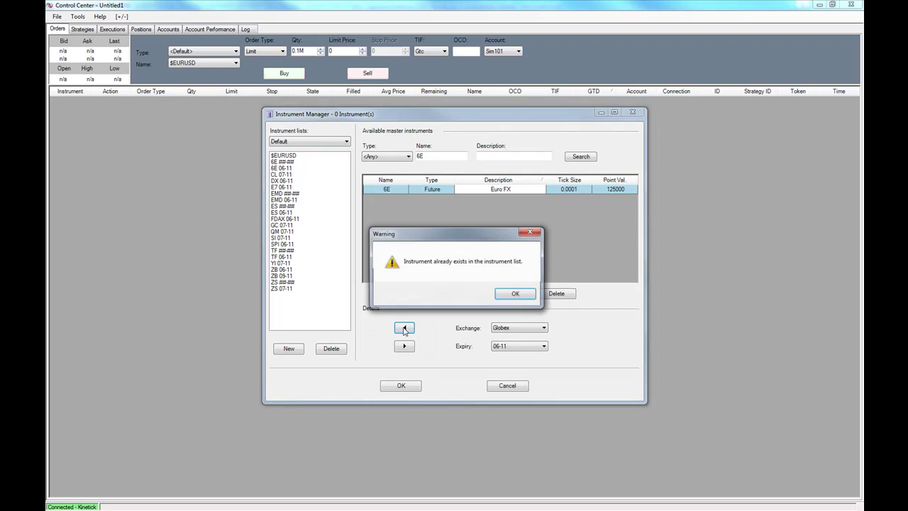
{"action": "left_click", "coordinate": [503, 297]}
{"action": "left_click", "coordinate": [287, 168]}
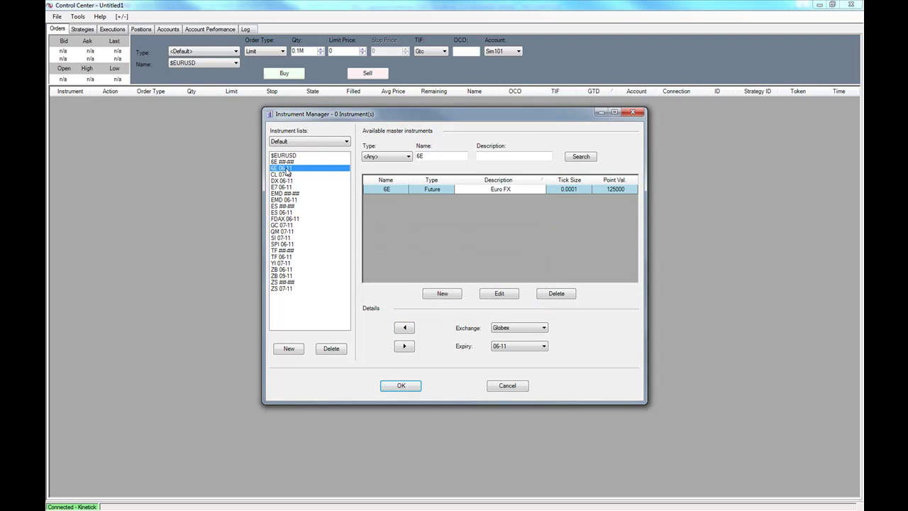
- Try to add 6E with expiry ##-## to the Default instrument list, and close the Instrument Manager accepting its settings
{"action": "left_click", "coordinate": [532, 348]}
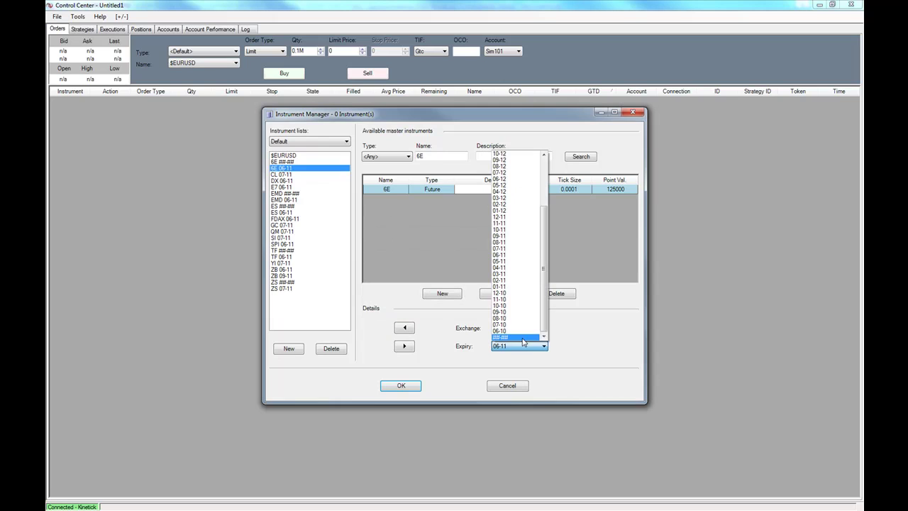
{"action": "left_click", "coordinate": [522, 338]}
{"action": "left_click", "coordinate": [404, 328]}
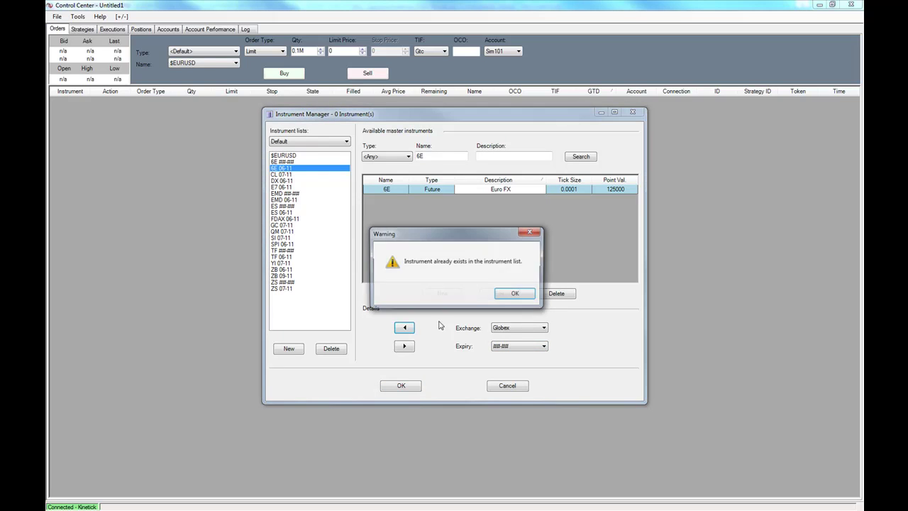
{"action": "left_click", "coordinate": [506, 300]}
{"action": "left_click", "coordinate": [288, 163]}
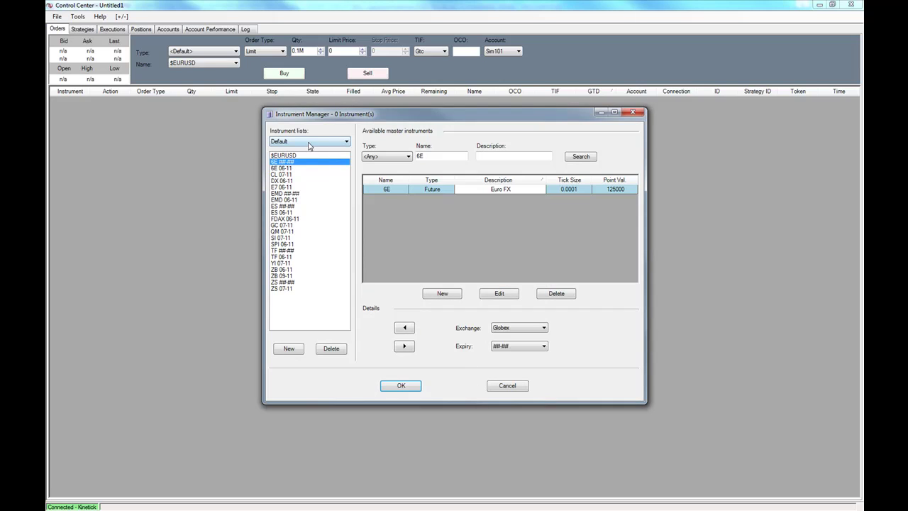
{"action": "left_click", "coordinate": [308, 141]}
{"action": "left_click", "coordinate": [307, 142]}
{"action": "left_click", "coordinate": [403, 386]}
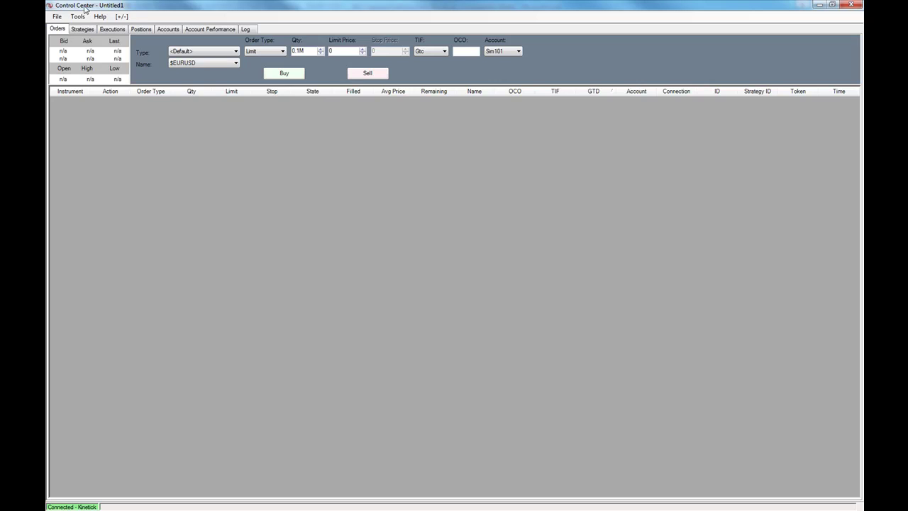
- Start a new chart with the 6E ##-## contract as its data series, using a 15-minute period
{"action": "left_click", "coordinate": [57, 16]}
{"action": "mouse_move", "coordinate": [74, 29]}
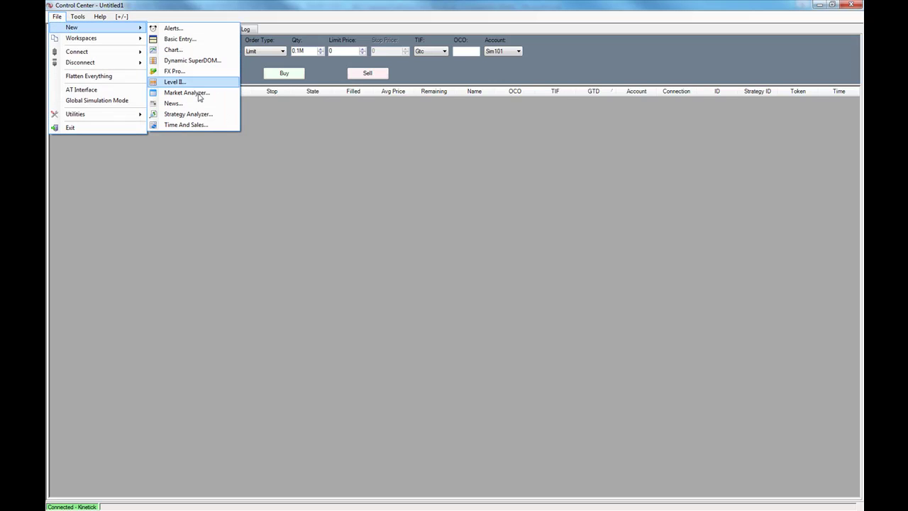
{"action": "left_click", "coordinate": [175, 50]}
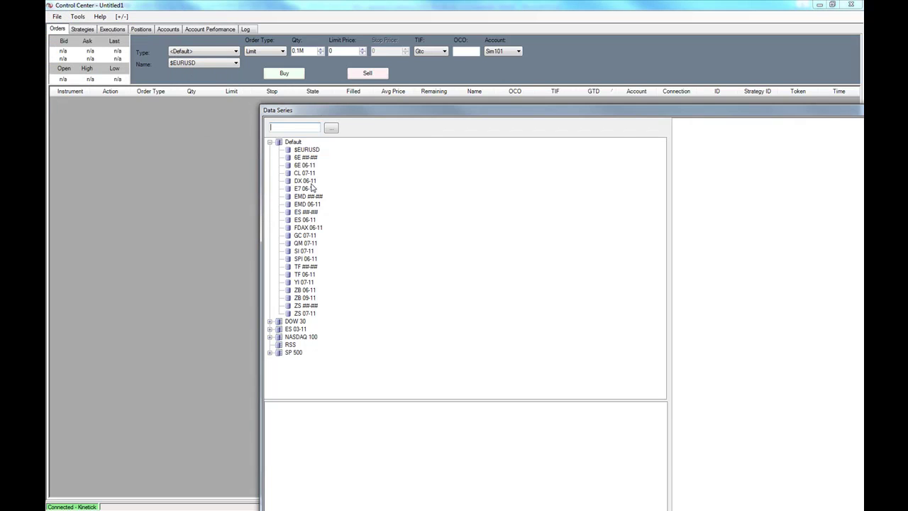
{"action": "double_click", "coordinate": [376, 113]}
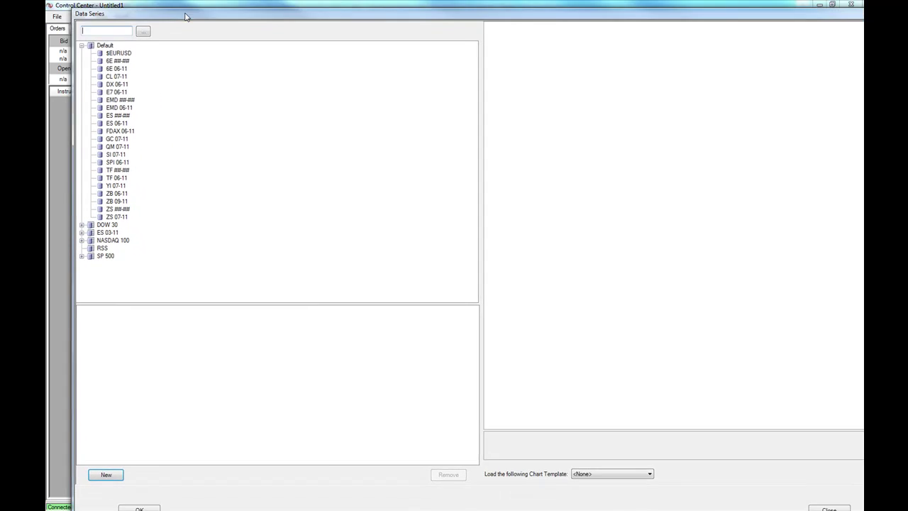
{"action": "left_click", "coordinate": [95, 62]}
{"action": "double_click", "coordinate": [95, 63]}
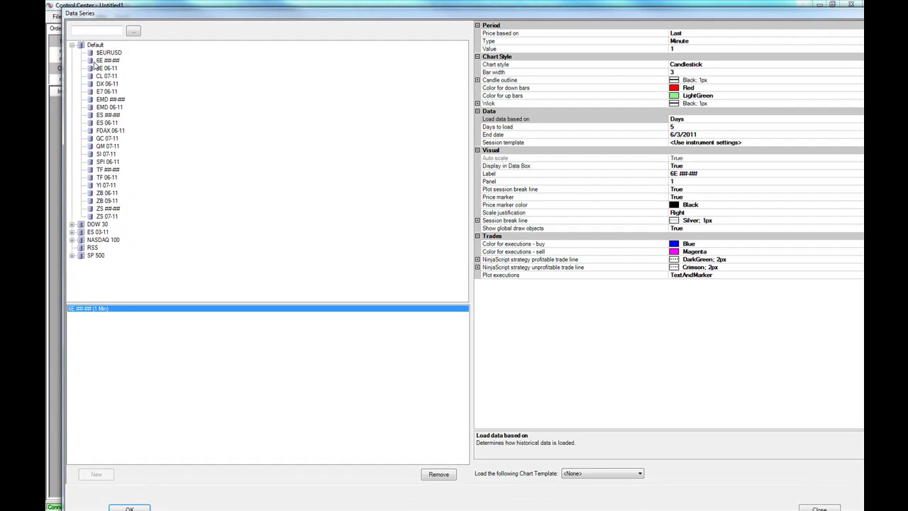
{"action": "left_click", "coordinate": [682, 48]}
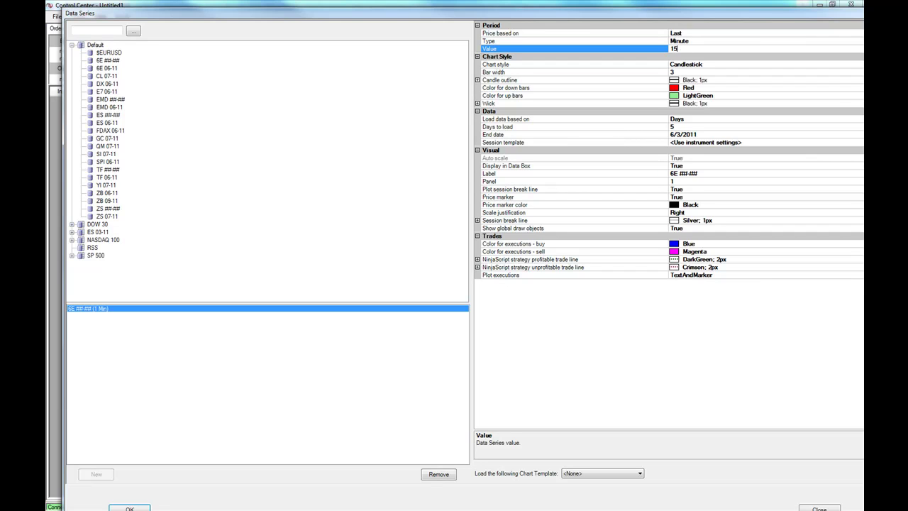
{"action": "type", "text": "5"}
- Load the series data based on CustomRange with a start date of 5/29/2008
{"action": "left_click", "coordinate": [702, 119]}
{"action": "left_click_drag", "start_coordinate": [728, 17], "coordinate": [675, 13]}
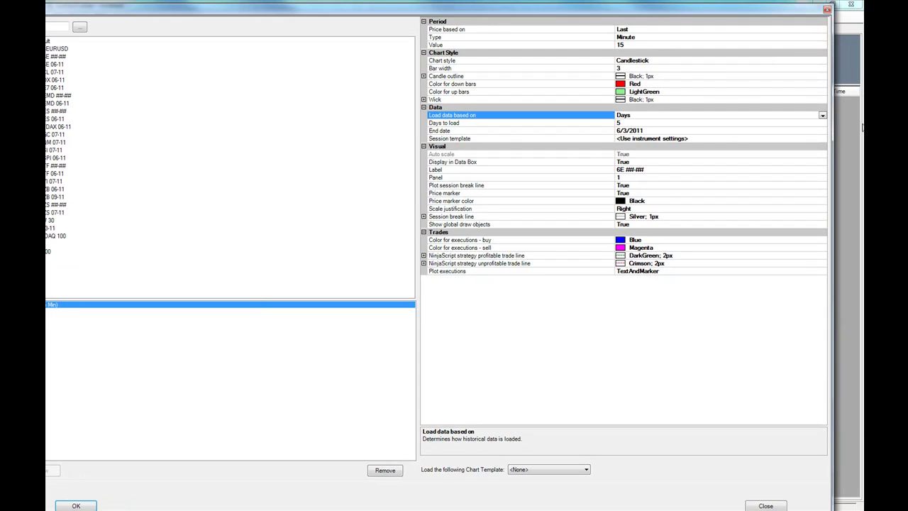
{"action": "left_click", "coordinate": [822, 116]}
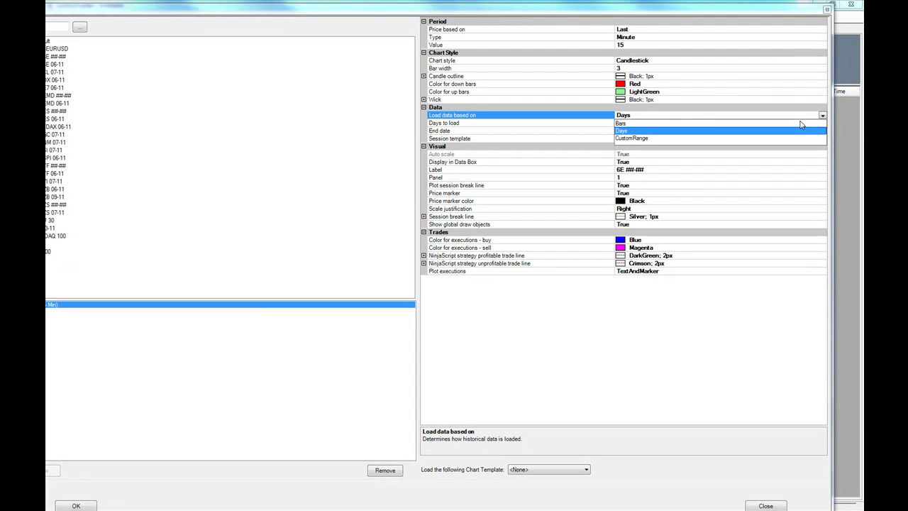
{"action": "left_click", "coordinate": [628, 139]}
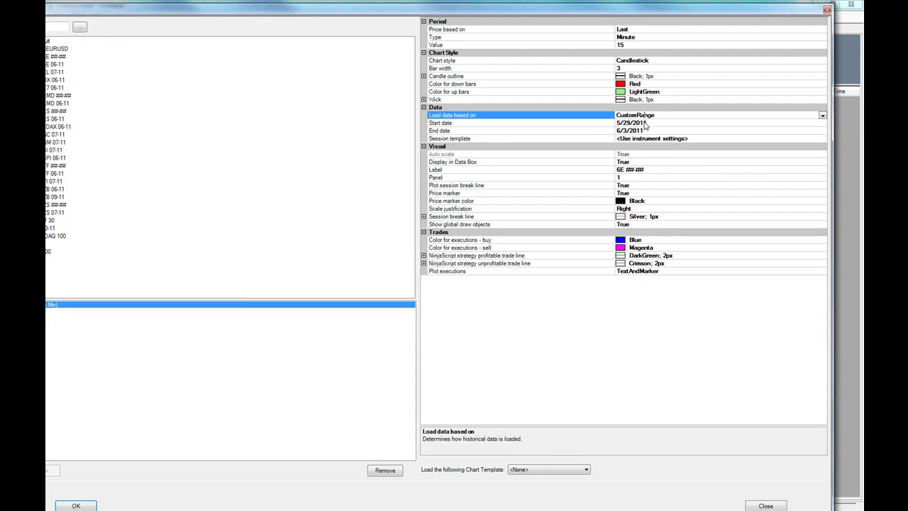
{"action": "left_click", "coordinate": [645, 124]}
{"action": "left_click", "coordinate": [642, 123]}
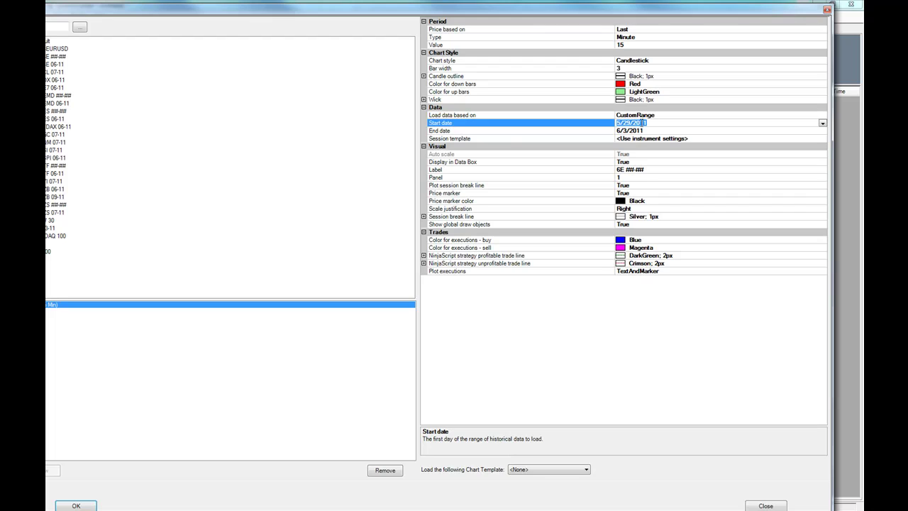
{"action": "left_click_drag", "start_coordinate": [641, 123], "coordinate": [654, 121]}
- Set the data series' session template to CME US Index Futures RTH
{"action": "left_click", "coordinate": [690, 139]}
{"action": "left_click", "coordinate": [823, 139]}
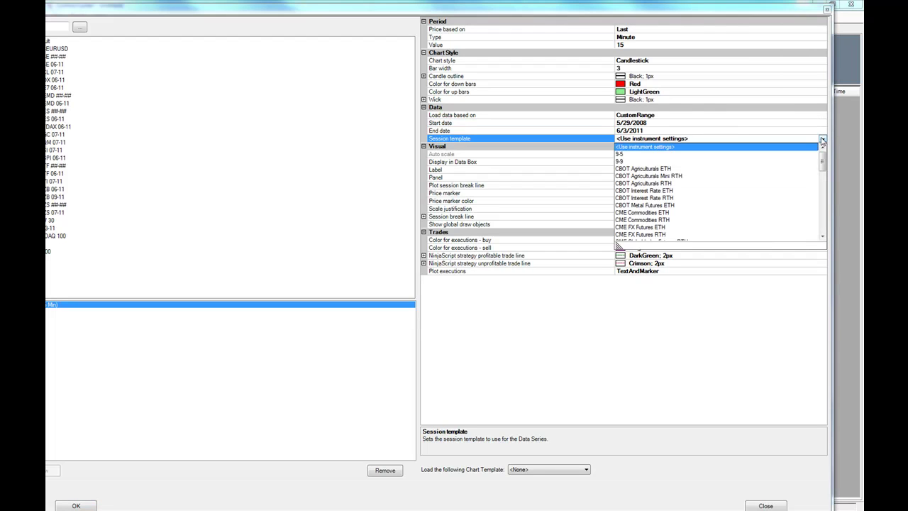
{"action": "left_click_drag", "start_coordinate": [823, 151], "coordinate": [821, 178]}
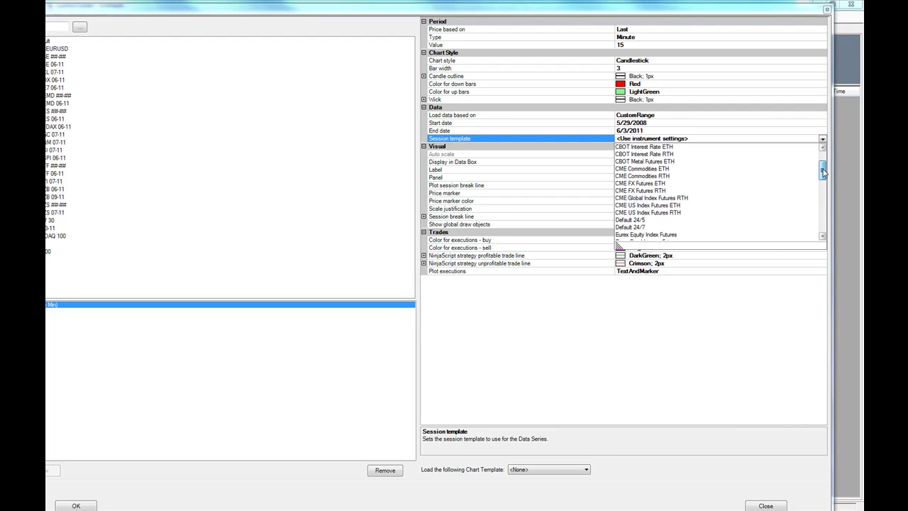
{"action": "left_click", "coordinate": [647, 214]}
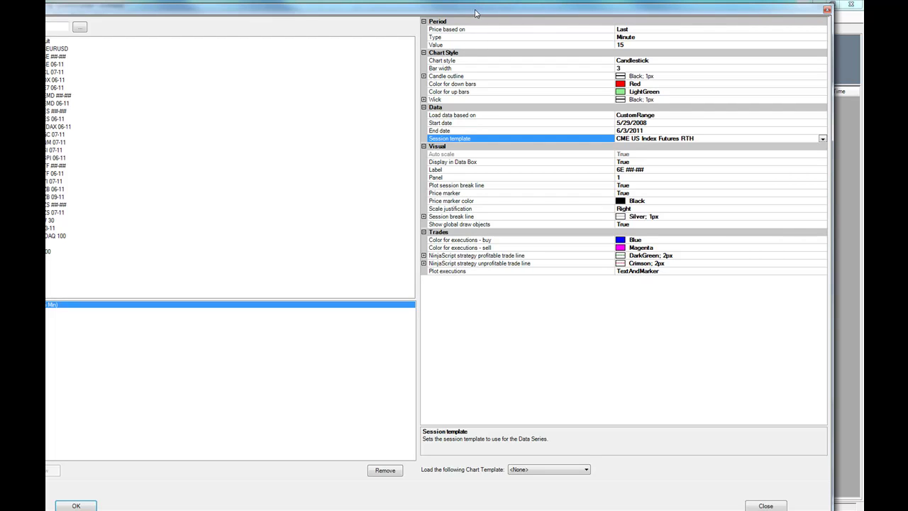
- Choose the Black Background chart template and create the chart
{"action": "left_click", "coordinate": [528, 470]}
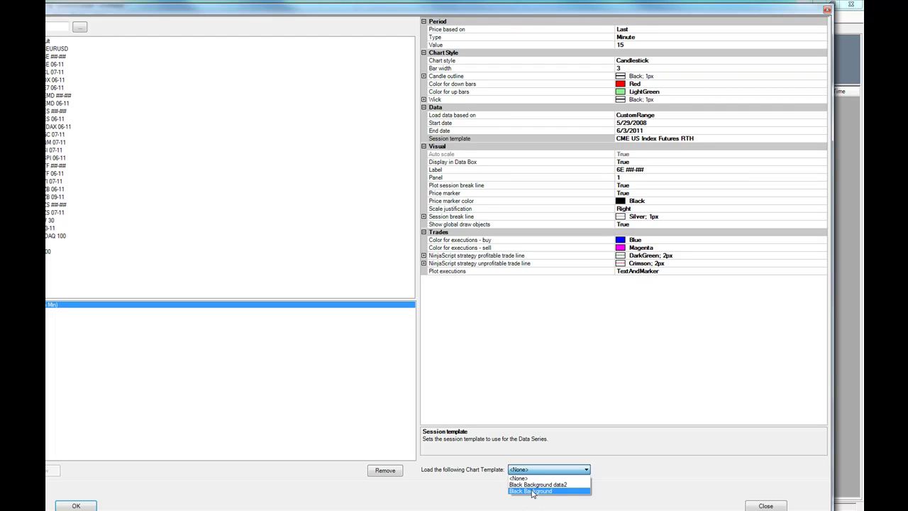
{"action": "left_click", "coordinate": [532, 491]}
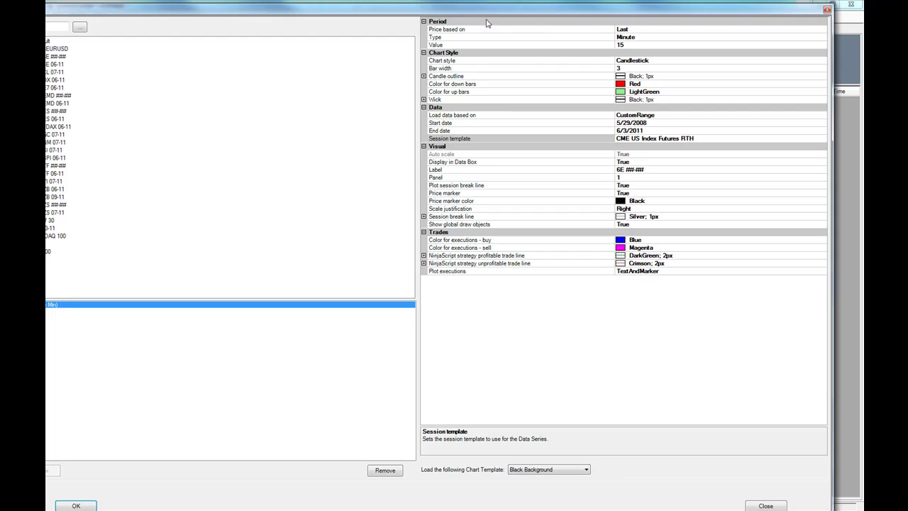
{"action": "left_click_drag", "start_coordinate": [477, 14], "coordinate": [504, 4]}
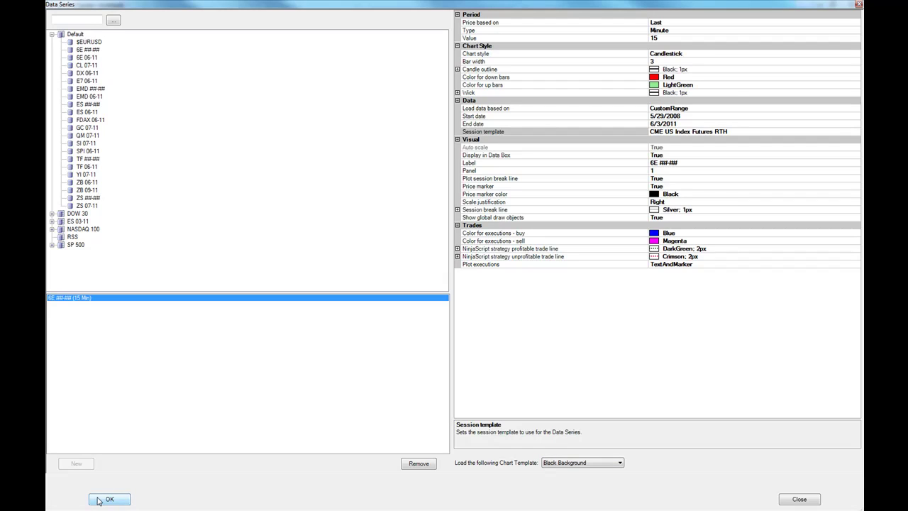
{"action": "left_click", "coordinate": [100, 500]}
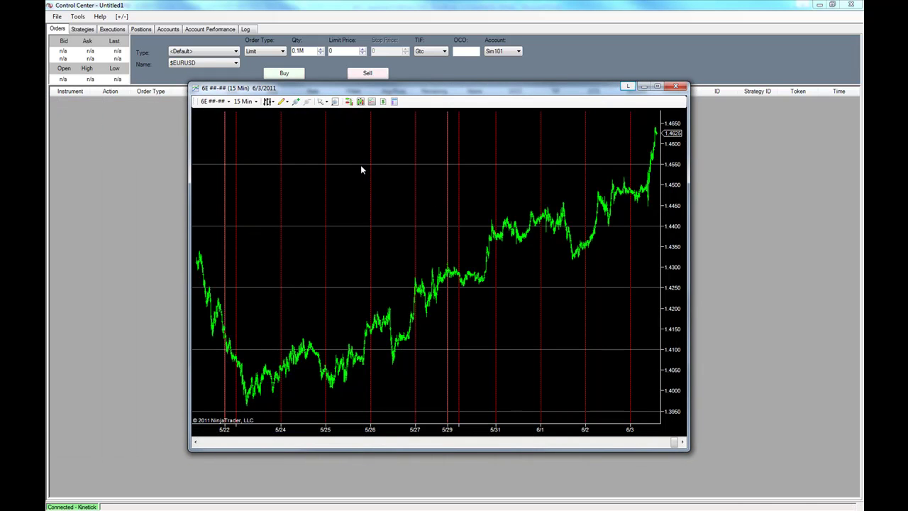
- Examine the chart's axis, grid line and window properties, and close them without changes
{"action": "right_click", "coordinate": [360, 170]}
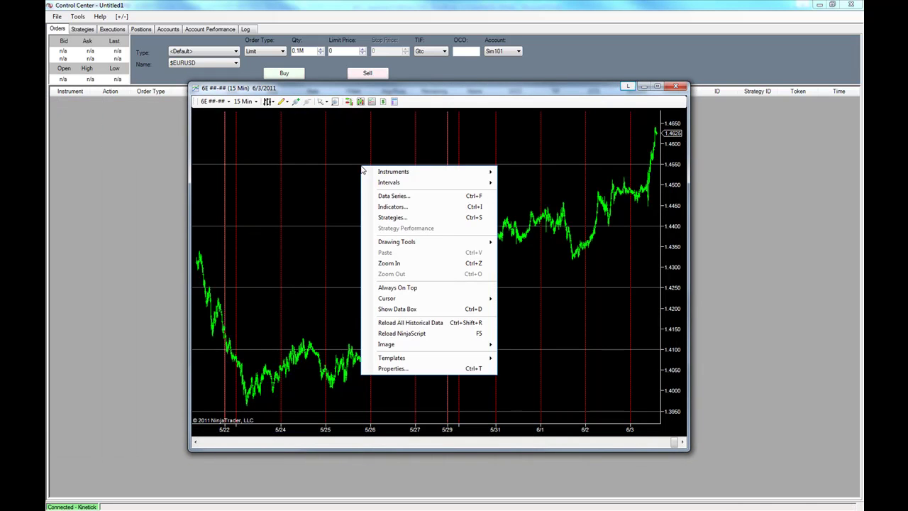
{"action": "left_click", "coordinate": [412, 369]}
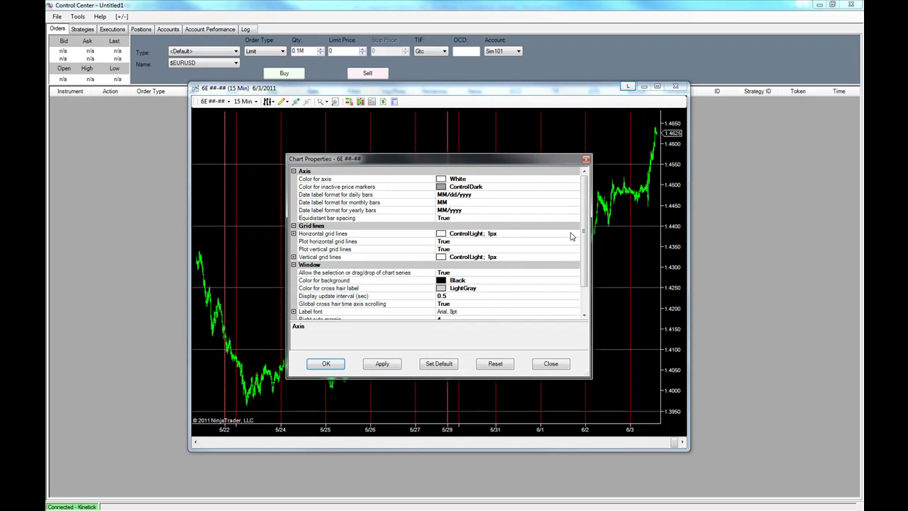
{"action": "left_click_drag", "start_coordinate": [582, 217], "coordinate": [584, 188]}
{"action": "left_click", "coordinate": [551, 364]}
- Review the chart's data series settings, including chart style, bar colors and session template, without changing them
{"action": "right_click", "coordinate": [350, 210]}
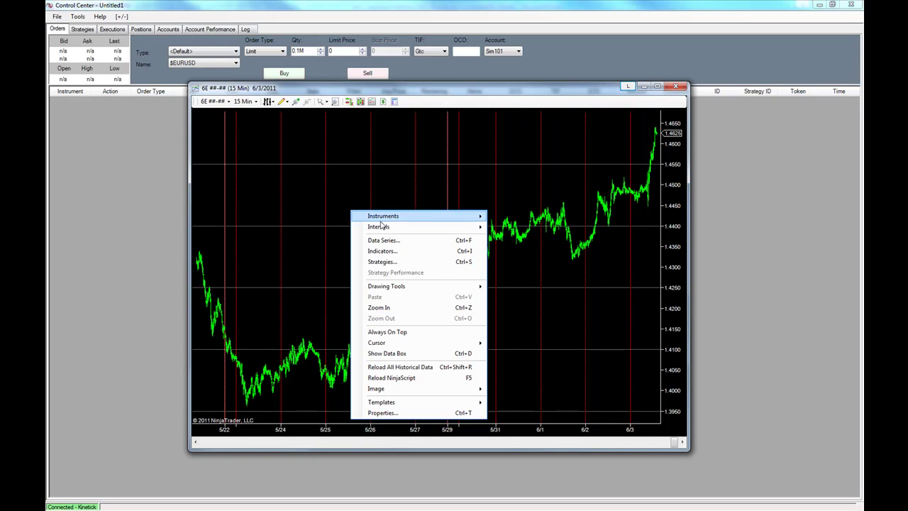
{"action": "mouse_move", "coordinate": [386, 218]}
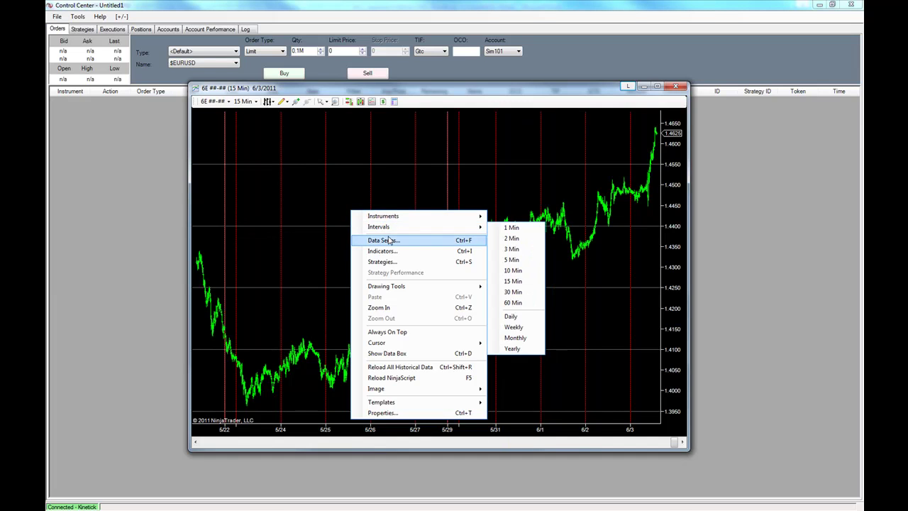
{"action": "left_click", "coordinate": [389, 239]}
{"action": "left_click_drag", "start_coordinate": [645, 124], "coordinate": [377, 65]}
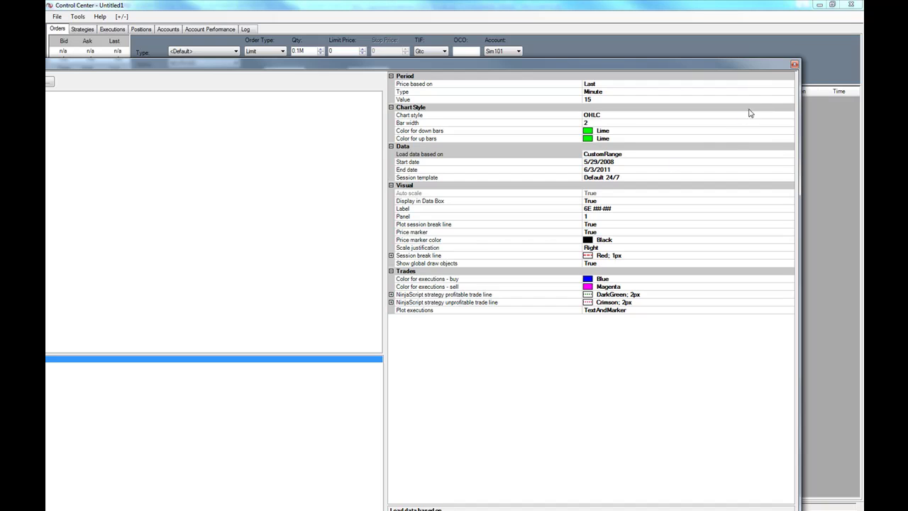
{"action": "left_click", "coordinate": [794, 66]}
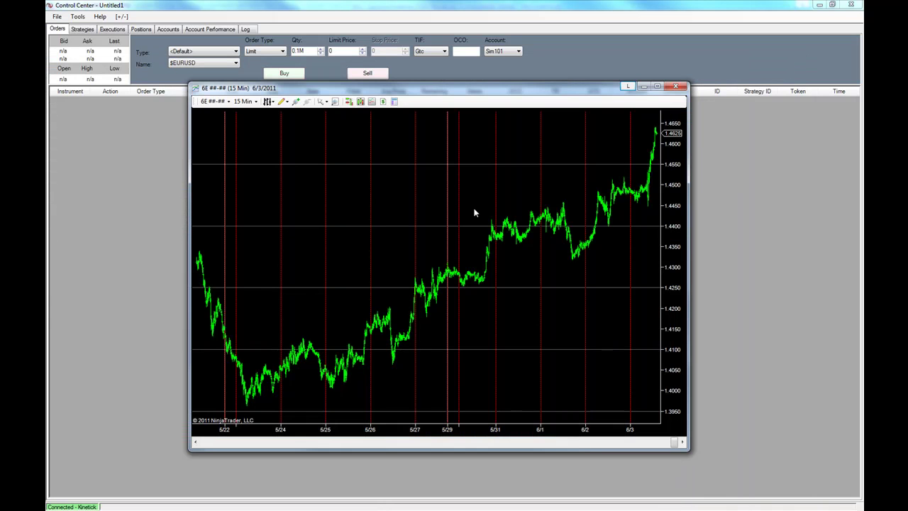
{"action": "right_click", "coordinate": [408, 190]}
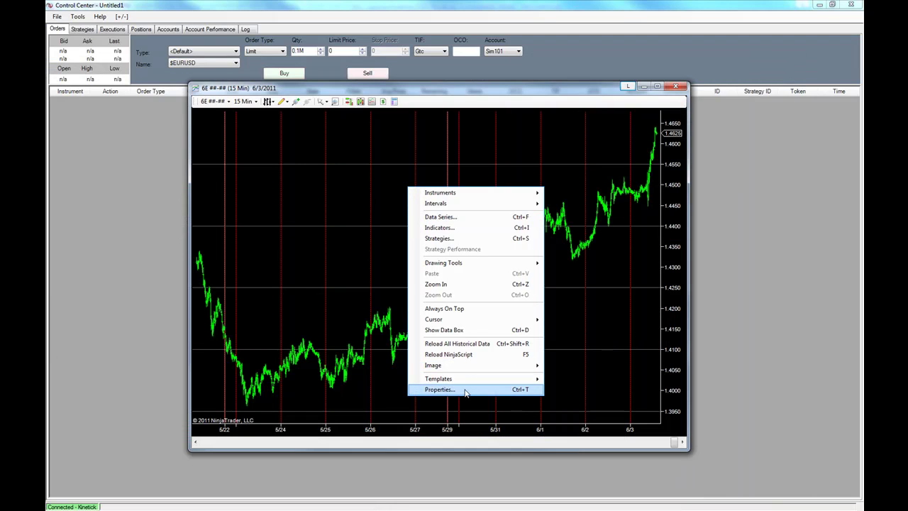
{"action": "mouse_move", "coordinate": [463, 380]}
{"action": "left_click", "coordinate": [301, 208]}
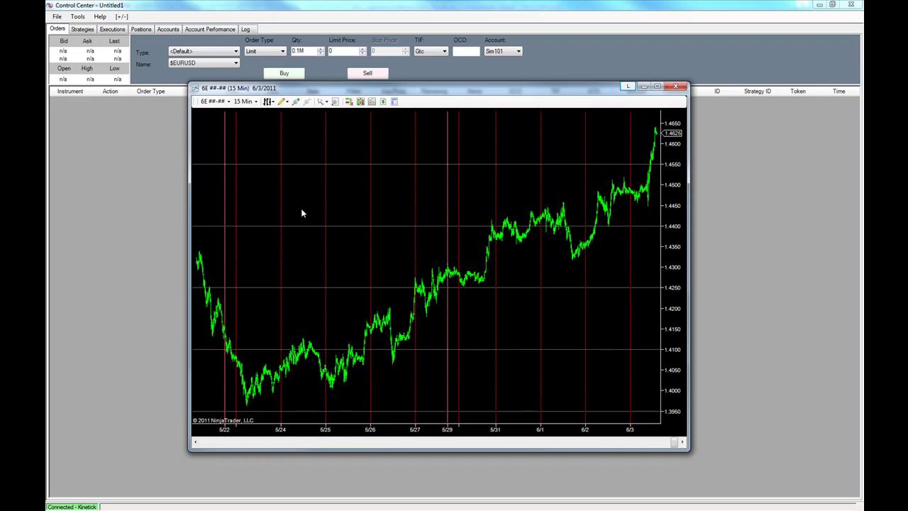
- Maximize the chart window and apply the CME US Index Futures RTH session template to its data series
{"action": "double_click", "coordinate": [410, 88]}
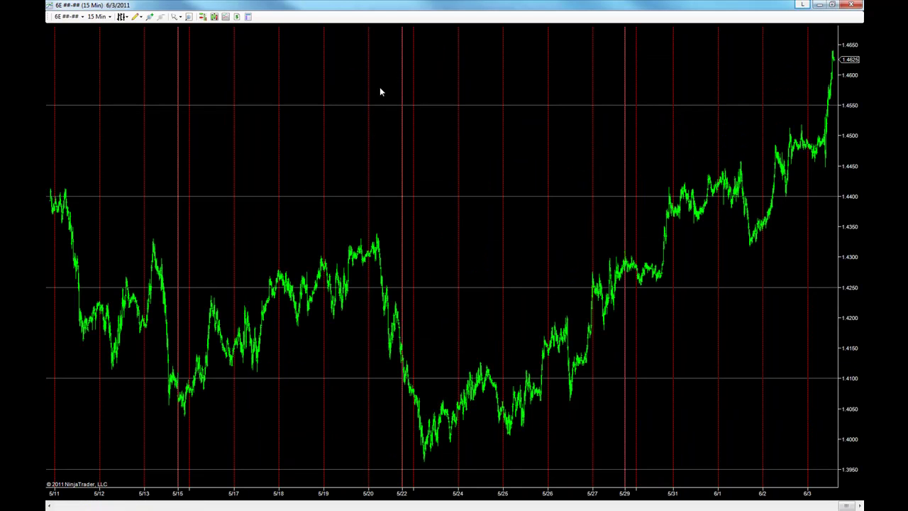
{"action": "right_click", "coordinate": [381, 91]}
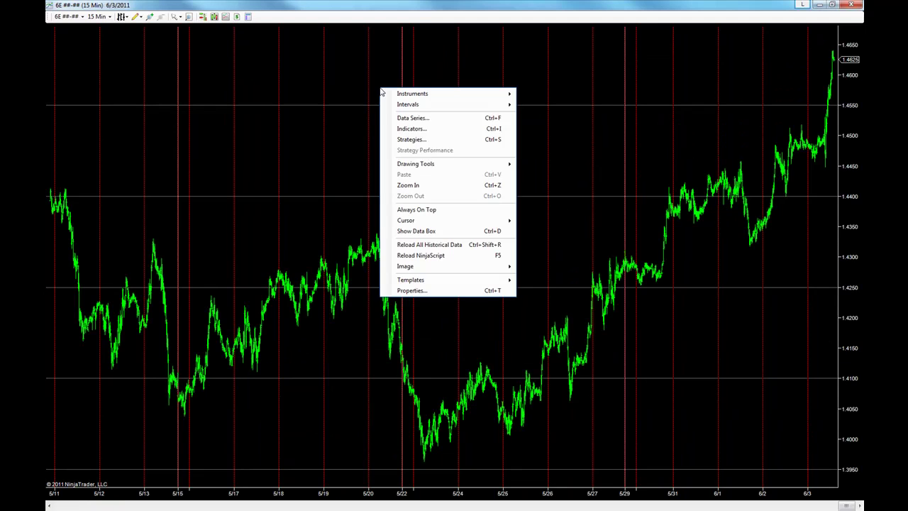
{"action": "left_click", "coordinate": [431, 119]}
{"action": "left_click_drag", "start_coordinate": [599, 115], "coordinate": [349, 15]}
{"action": "left_click", "coordinate": [674, 125]}
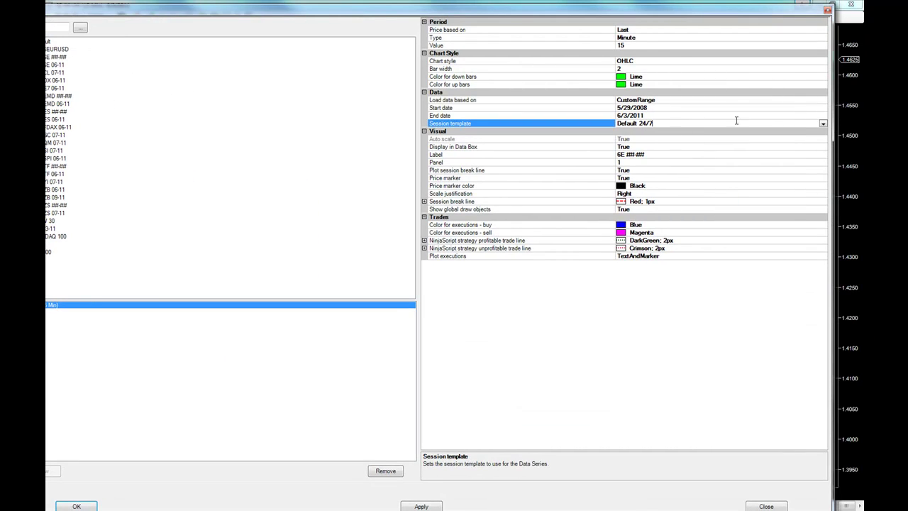
{"action": "left_click", "coordinate": [824, 124]}
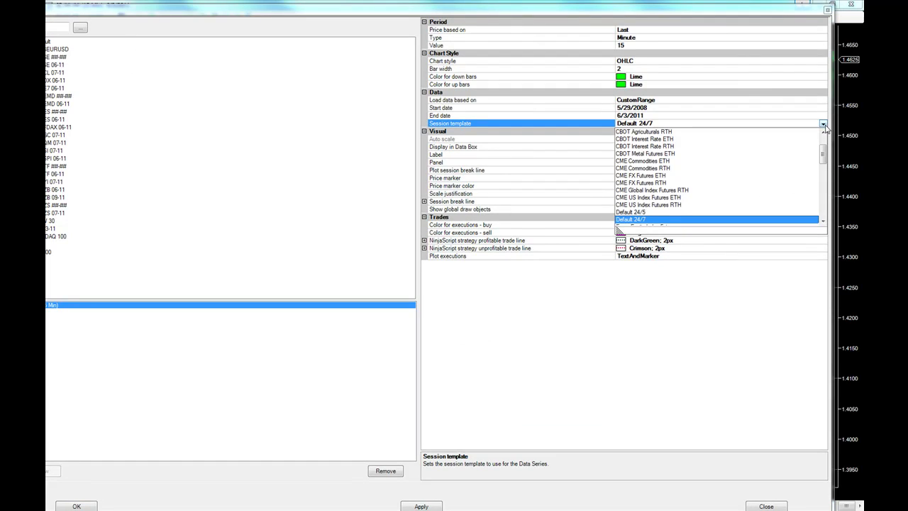
{"action": "left_click", "coordinate": [665, 206]}
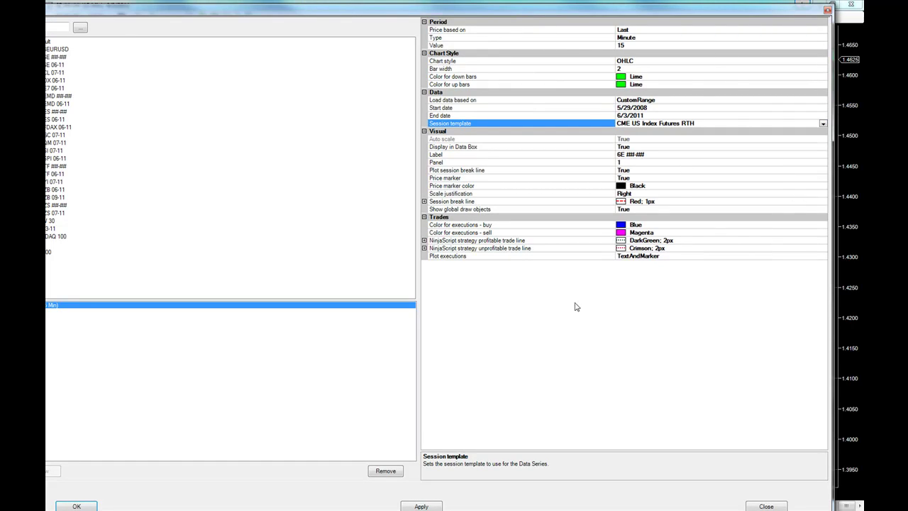
{"action": "left_click", "coordinate": [411, 506]}
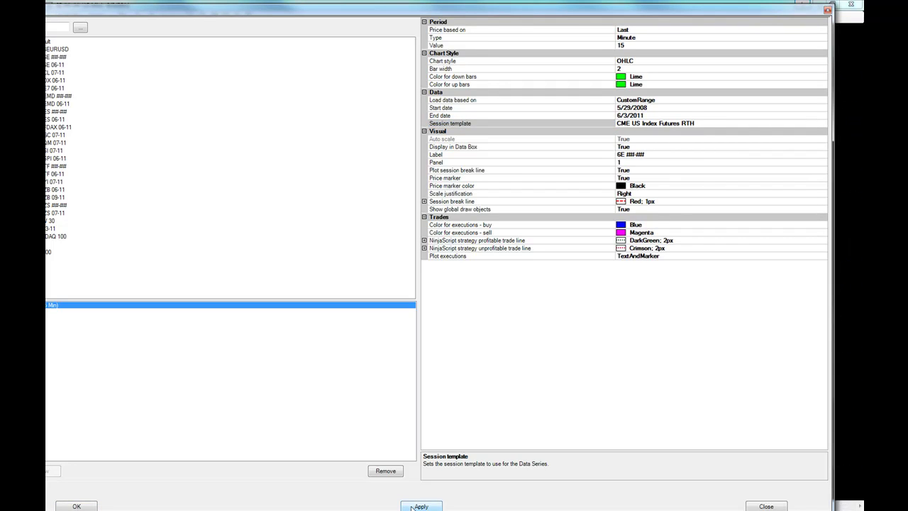
{"action": "left_click", "coordinate": [762, 506]}
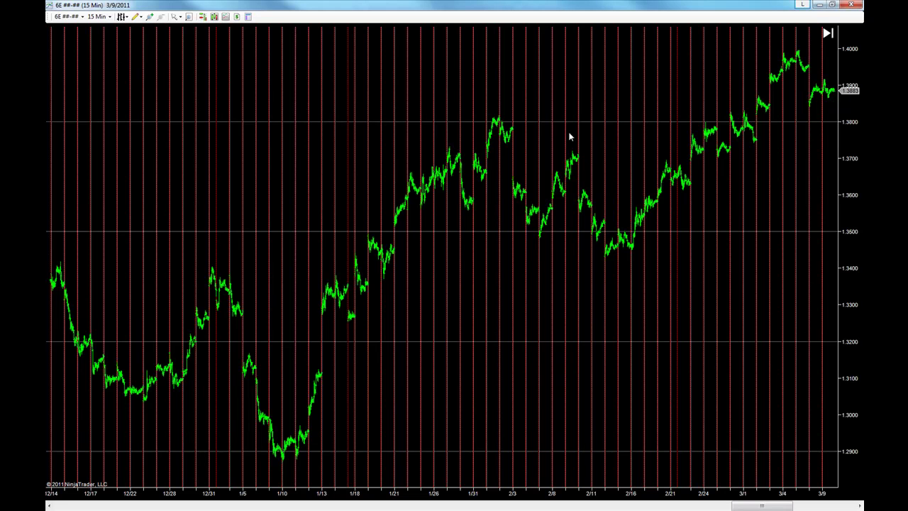
- Zoom in on the chart's bars and add the CAPCobraEuro strategy to the chart's strategies
{"action": "scroll", "coordinate": [570, 136], "scroll_direction": "up", "scroll_amount": 6}
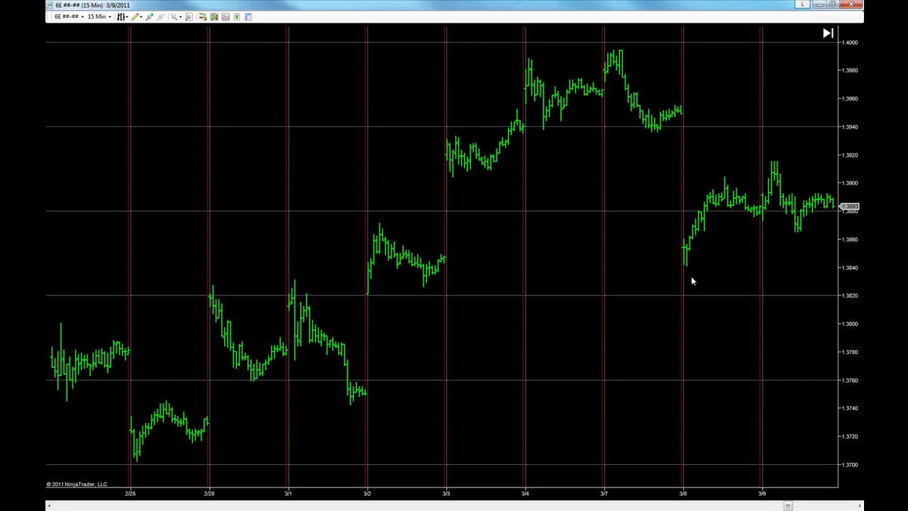
{"action": "right_click", "coordinate": [311, 155]}
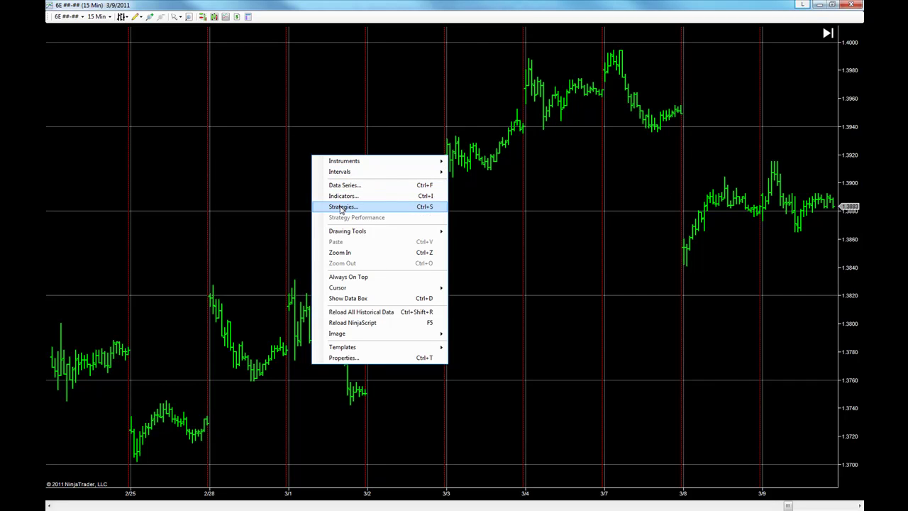
{"action": "left_click", "coordinate": [303, 108]}
{"action": "right_click", "coordinate": [303, 108]}
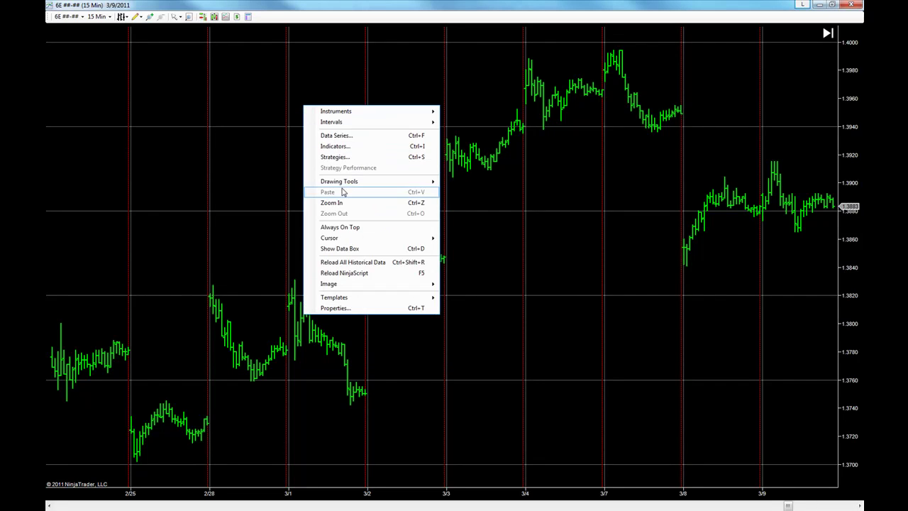
{"action": "left_click", "coordinate": [340, 155]}
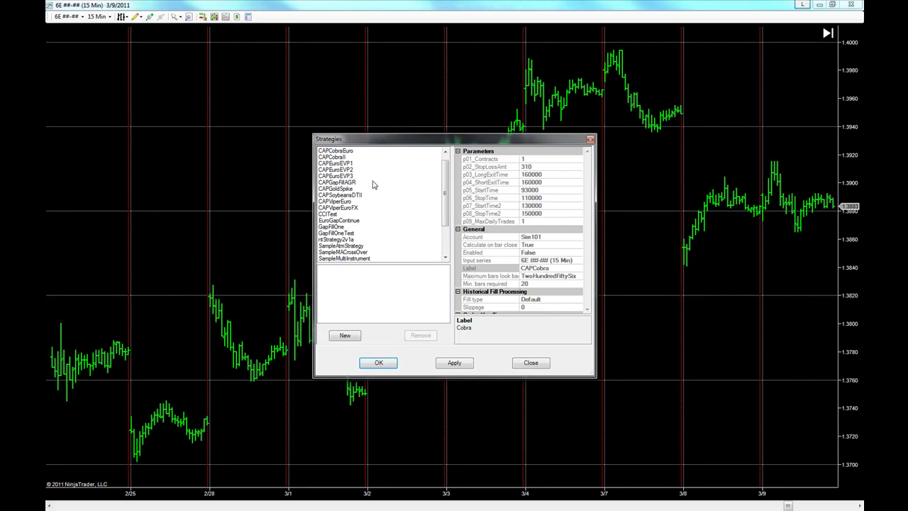
{"action": "left_click", "coordinate": [340, 151]}
{"action": "double_click", "coordinate": [338, 152]}
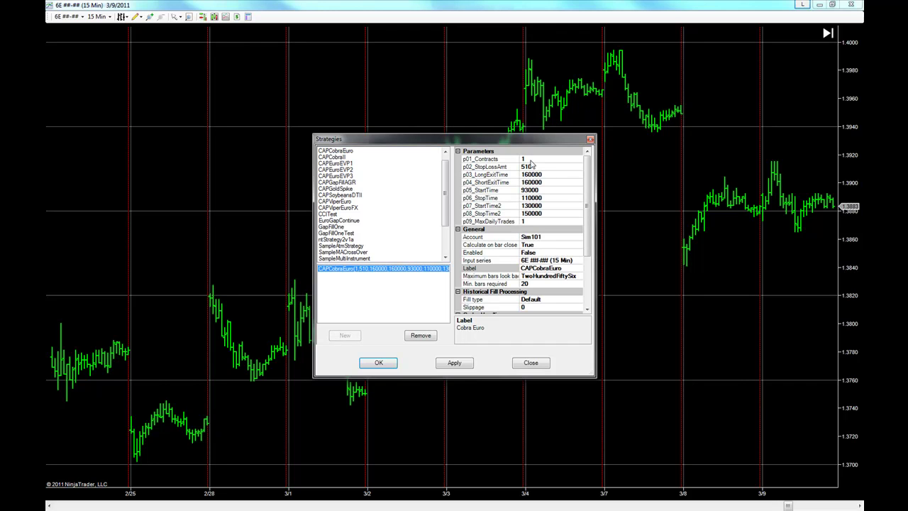
{"action": "left_click_drag", "start_coordinate": [506, 134], "coordinate": [466, 87]}
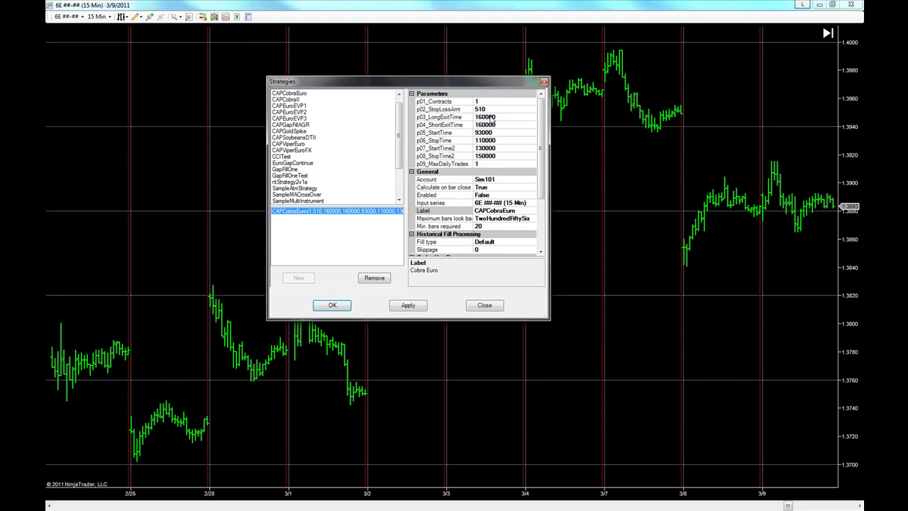
- Set the CAPCobraEuro strategy's Enabled option to True and apply it to the chart, accepting the order confirmation notice
{"action": "left_click", "coordinate": [499, 194]}
{"action": "left_click", "coordinate": [531, 197]}
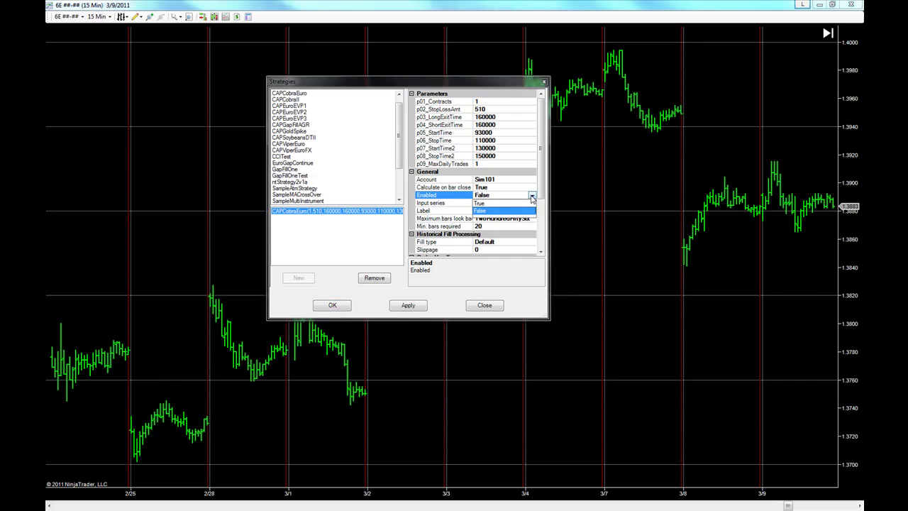
{"action": "left_click", "coordinate": [512, 204]}
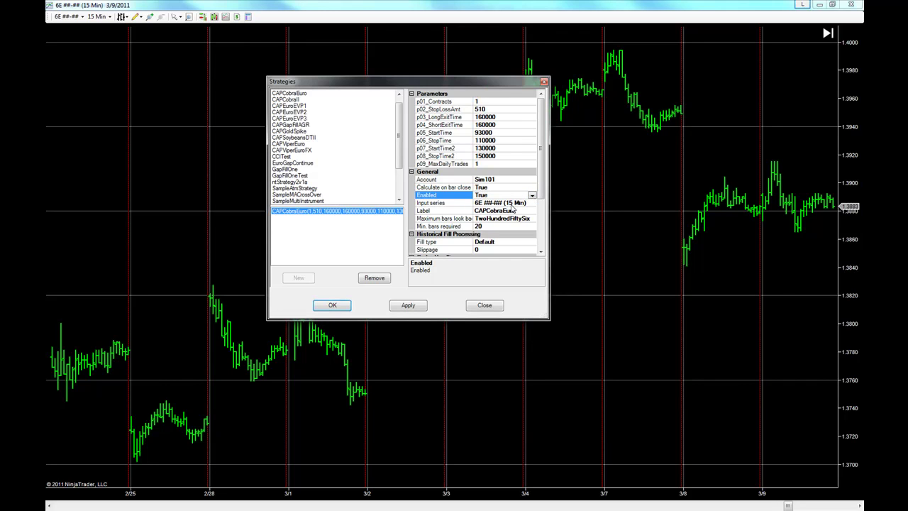
{"action": "left_click", "coordinate": [414, 306]}
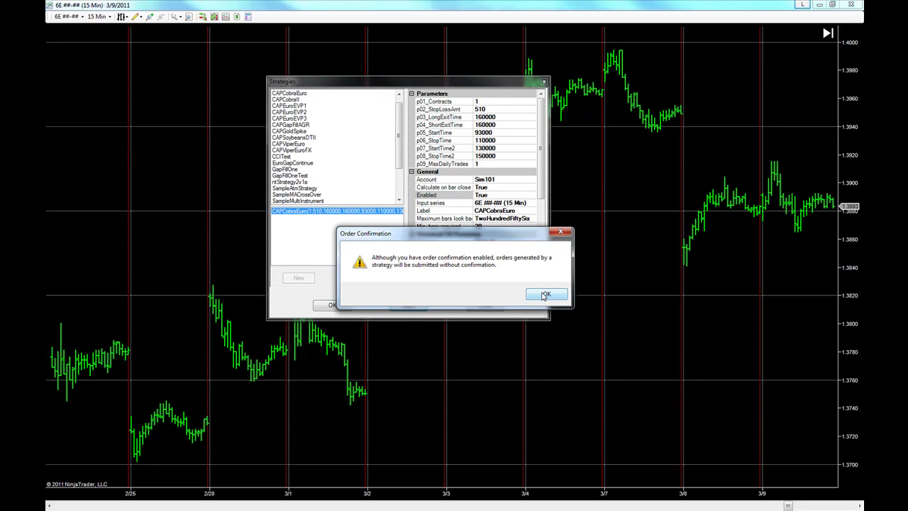
{"action": "left_click", "coordinate": [544, 297]}
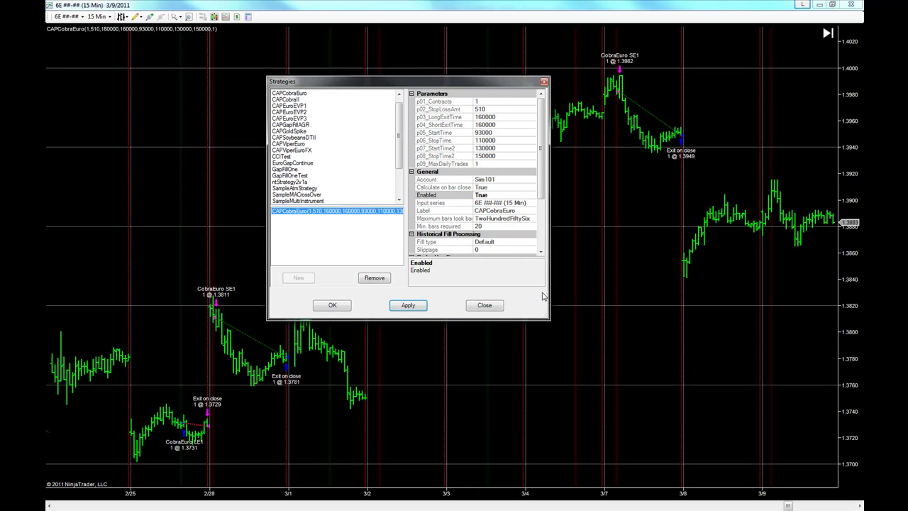
{"action": "left_click", "coordinate": [485, 304]}
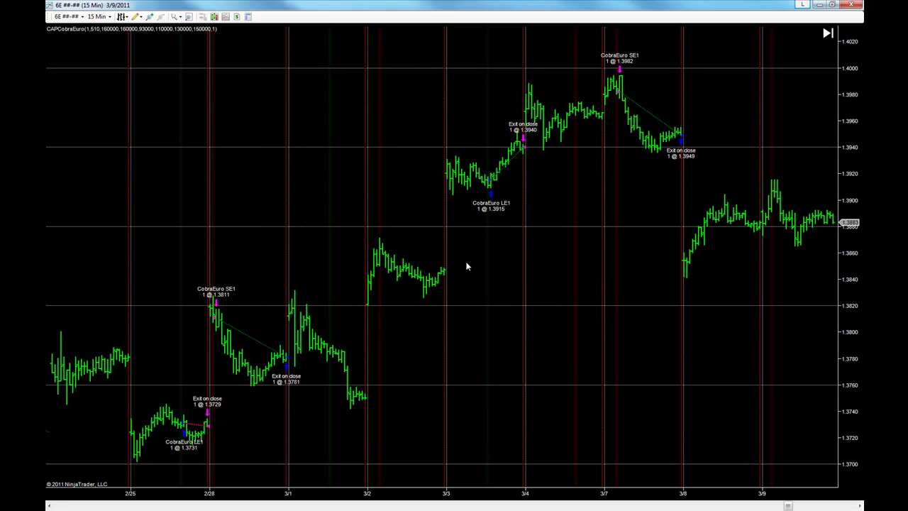
- Open the historical performance report of the CAPCobraEuro strategy and maximize its window
{"action": "right_click", "coordinate": [306, 114]}
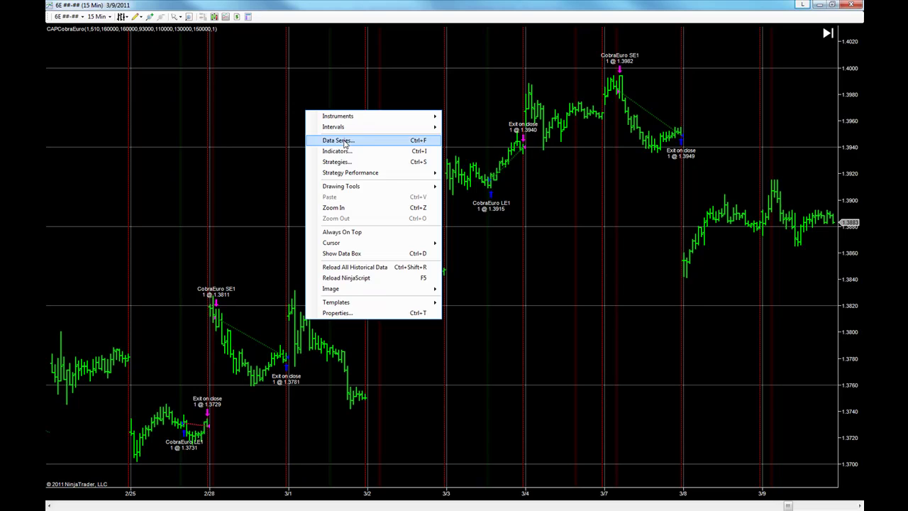
{"action": "mouse_move", "coordinate": [365, 174]}
{"action": "mouse_move", "coordinate": [479, 176]}
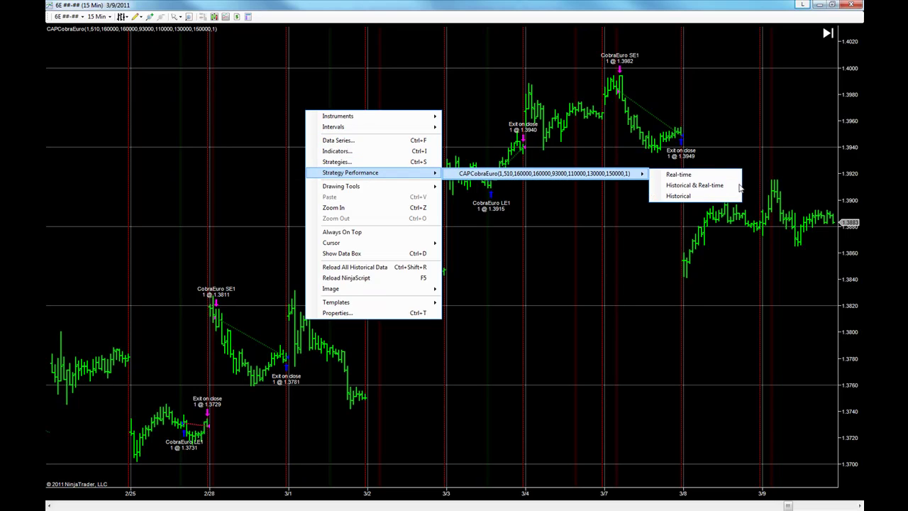
{"action": "left_click", "coordinate": [687, 197]}
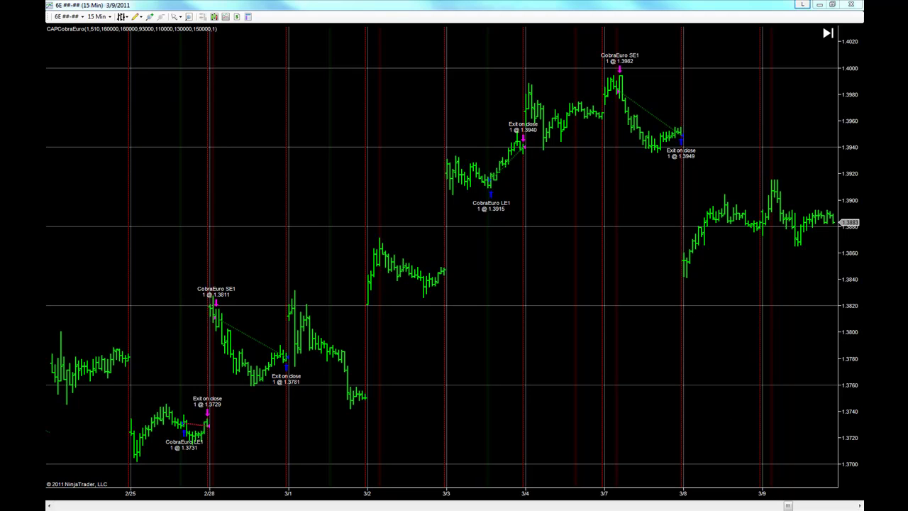
{"action": "left_click_drag", "start_coordinate": [461, 80], "coordinate": [537, 80]}
{"action": "double_click", "coordinate": [537, 81]}
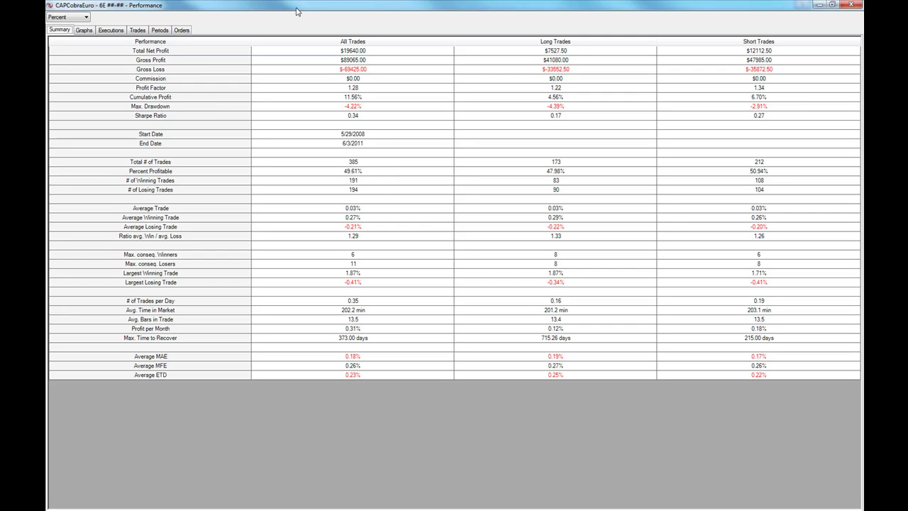
- Show the performance summary in Currency and examine the maximum drawdown and average trade for all trades
{"action": "left_click", "coordinate": [75, 18]}
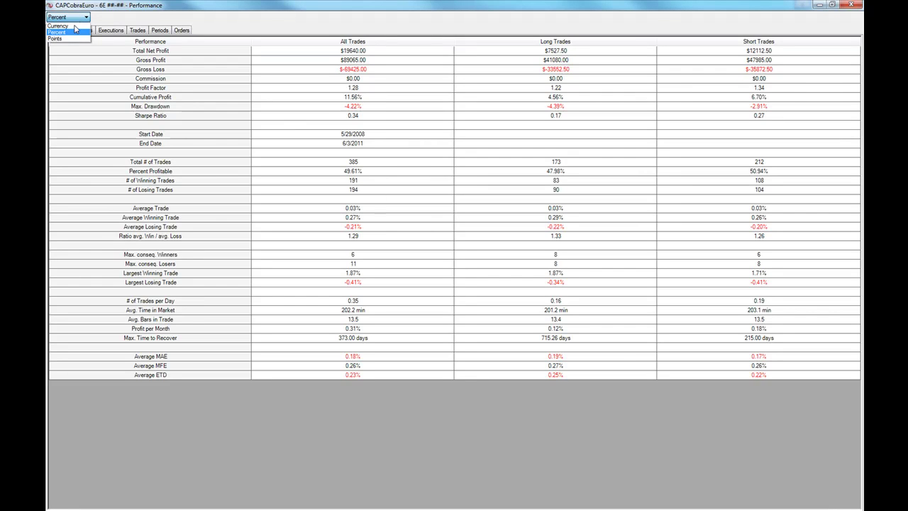
{"action": "left_click", "coordinate": [67, 26]}
{"action": "left_click", "coordinate": [348, 111]}
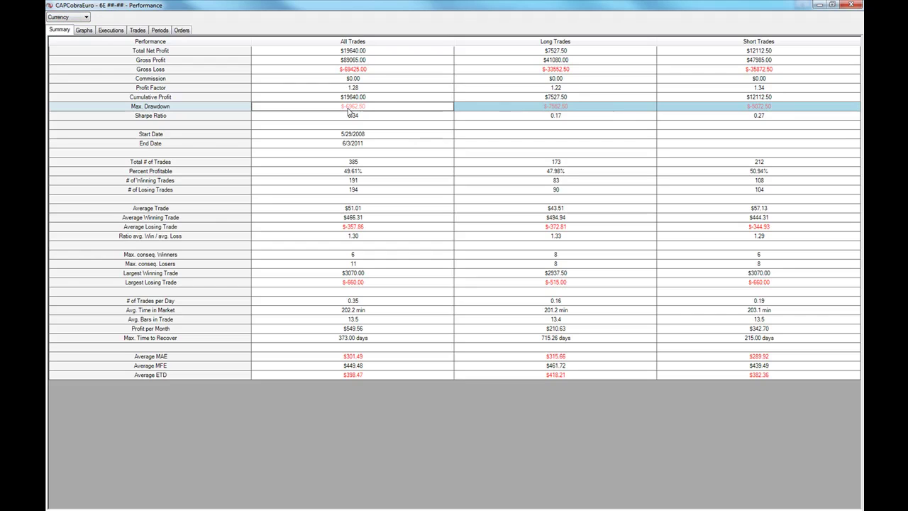
{"action": "left_click", "coordinate": [346, 210]}
- View the report's cumulative profit graph, restore the window size and close the report
{"action": "left_click", "coordinate": [84, 30]}
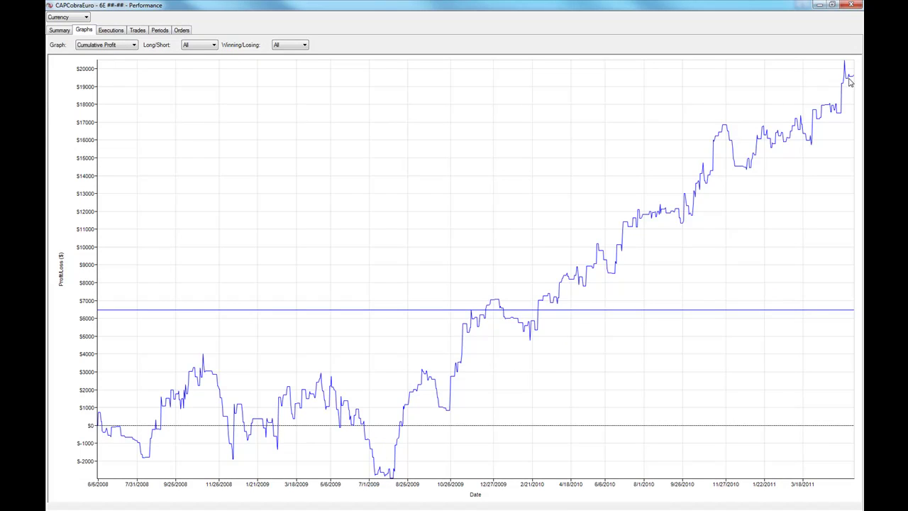
{"action": "left_click", "coordinate": [831, 5]}
{"action": "left_click", "coordinate": [634, 76]}
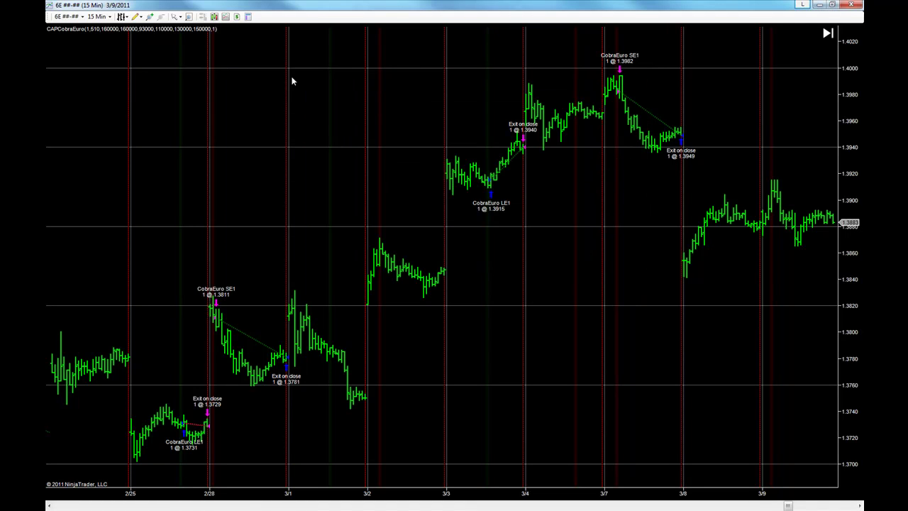
- Set the start date of the chart's data series to 8/1/2009 and apply the change
{"action": "right_click", "coordinate": [298, 97]}
{"action": "left_click", "coordinate": [326, 124]}
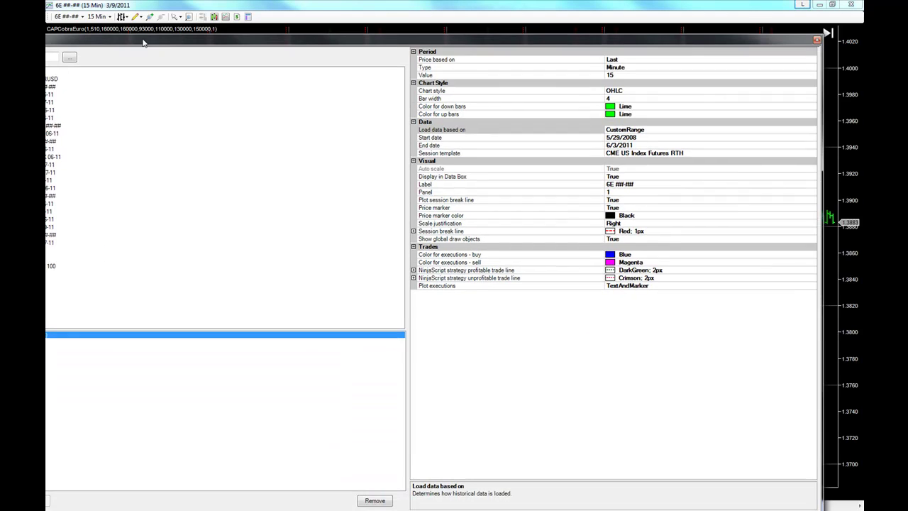
{"action": "left_click", "coordinate": [573, 138]}
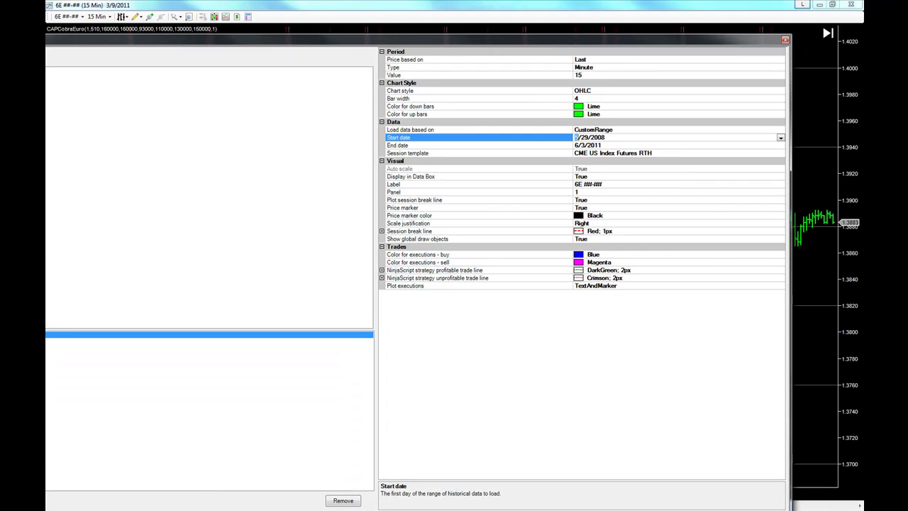
{"action": "left_click", "coordinate": [582, 138]}
{"action": "type", "text": "1"}
{"action": "left_click", "coordinate": [599, 137]}
{"action": "type", "text": "09"}
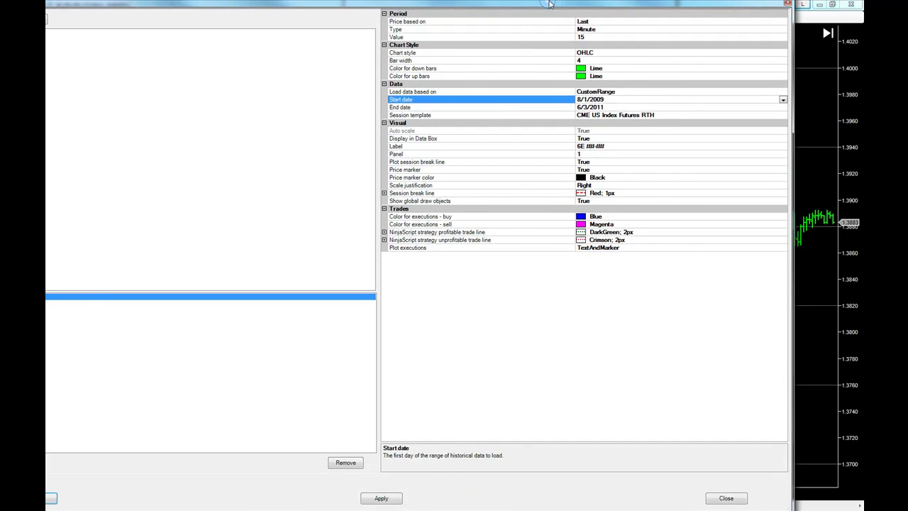
{"action": "left_click", "coordinate": [469, 500]}
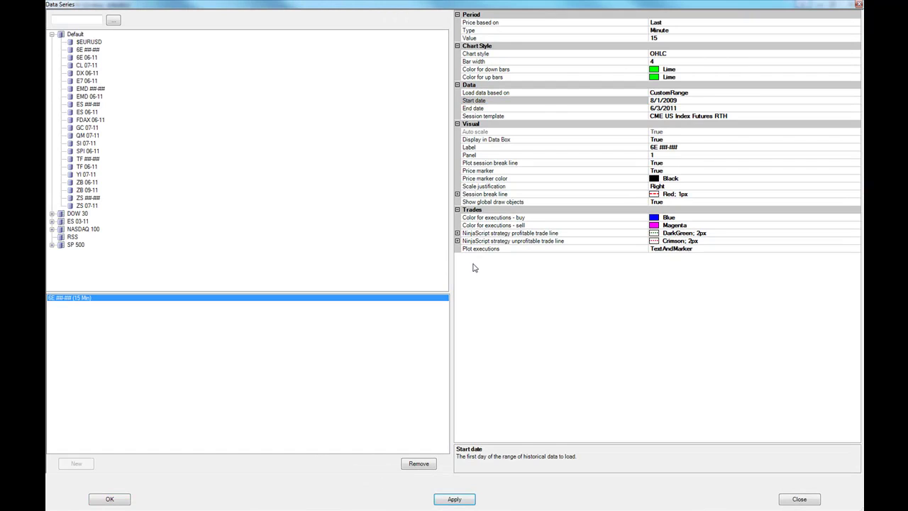
{"action": "left_click", "coordinate": [799, 499]}
- Open the CAPCobraEuro strategy's historical performance report for the shortened date range
{"action": "right_click", "coordinate": [270, 107]}
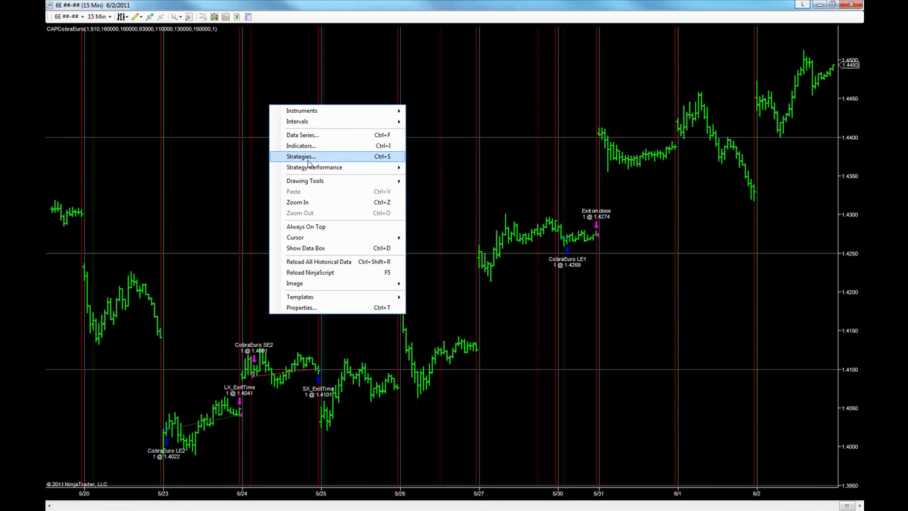
{"action": "mouse_move", "coordinate": [312, 167]}
{"action": "mouse_move", "coordinate": [548, 172]}
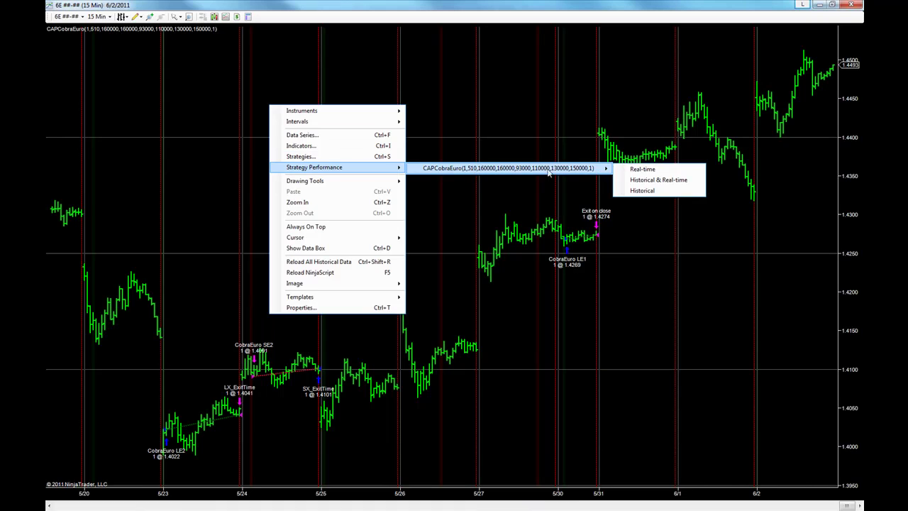
{"action": "left_click", "coordinate": [642, 191]}
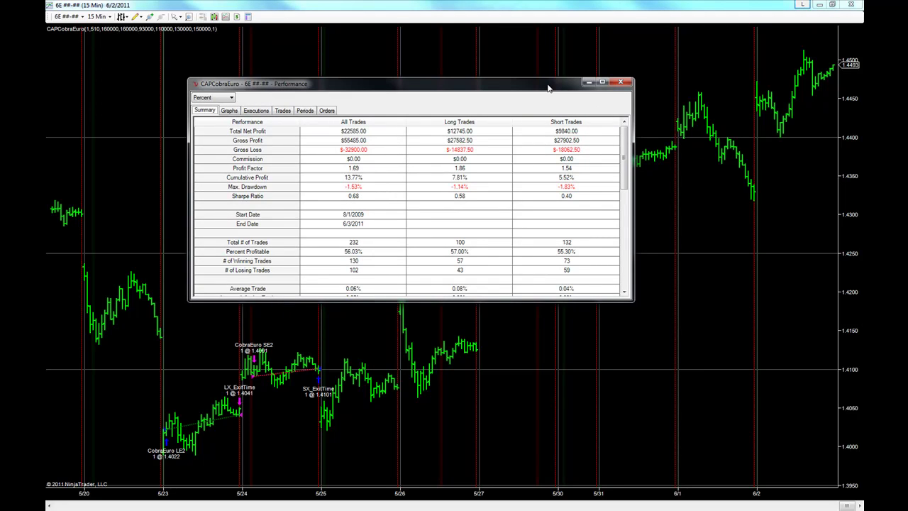
- Maximize the performance report, show its summary in Currency and examine the total net profit and average trade for all trades
{"action": "double_click", "coordinate": [547, 88]}
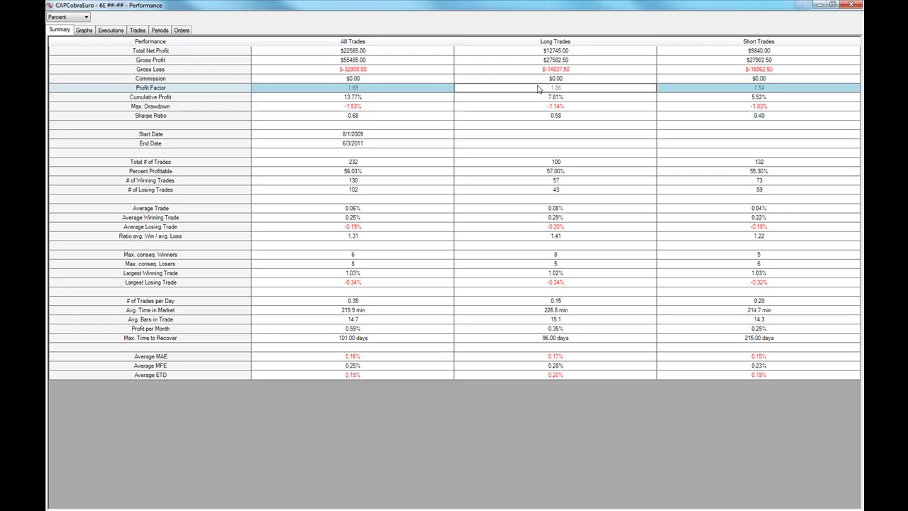
{"action": "left_click", "coordinate": [346, 55]}
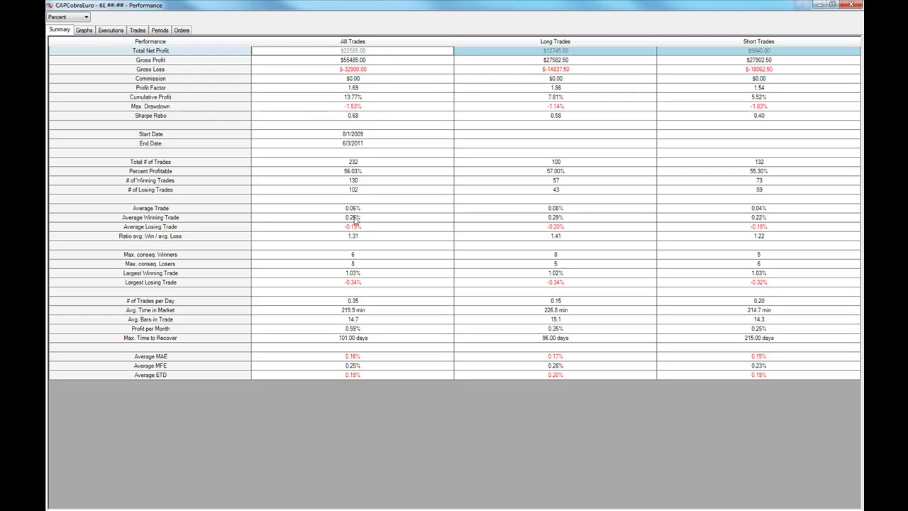
{"action": "left_click", "coordinate": [67, 20]}
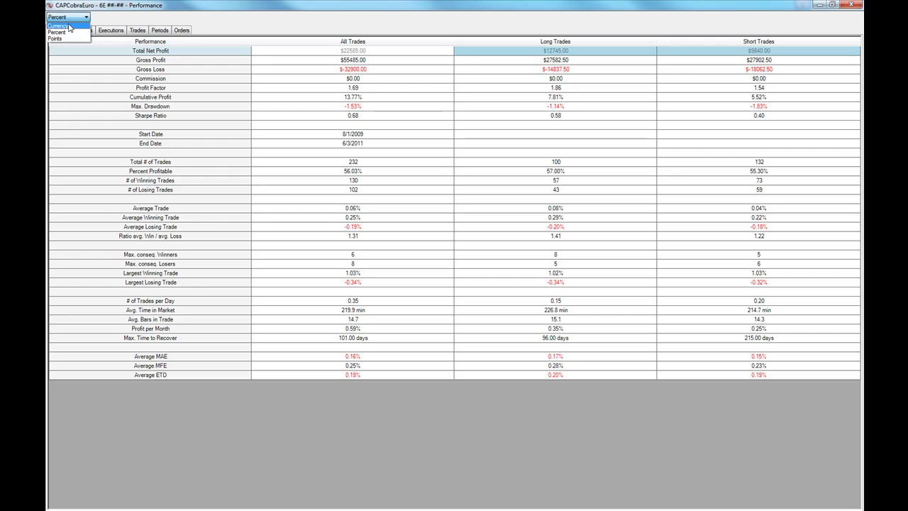
{"action": "left_click", "coordinate": [68, 28]}
{"action": "left_click", "coordinate": [371, 208]}
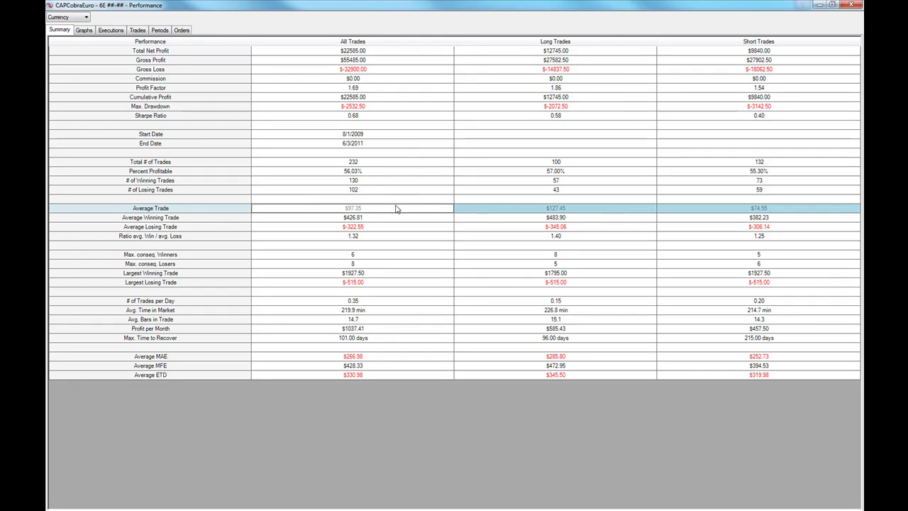
- View the cumulative profit graph for the shortened date range, return to the summary, restore the window size and close the report
{"action": "left_click", "coordinate": [82, 31]}
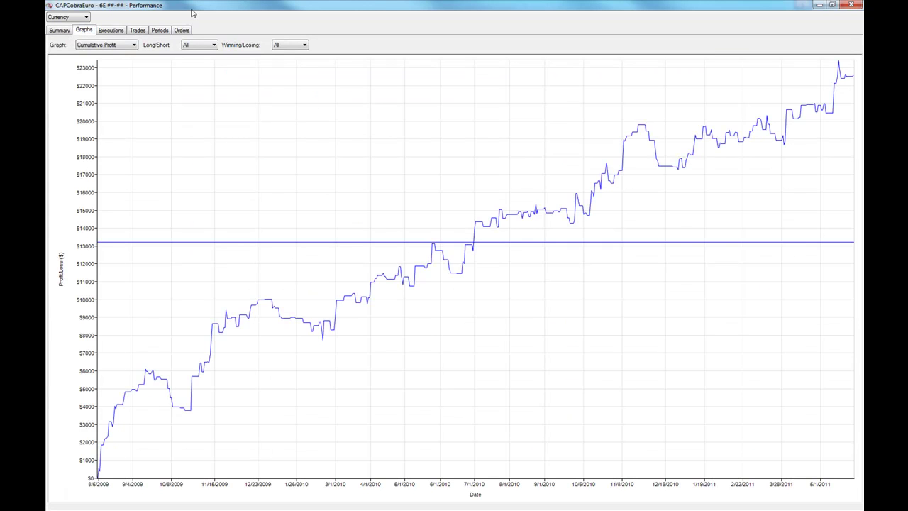
{"action": "left_click", "coordinate": [60, 30]}
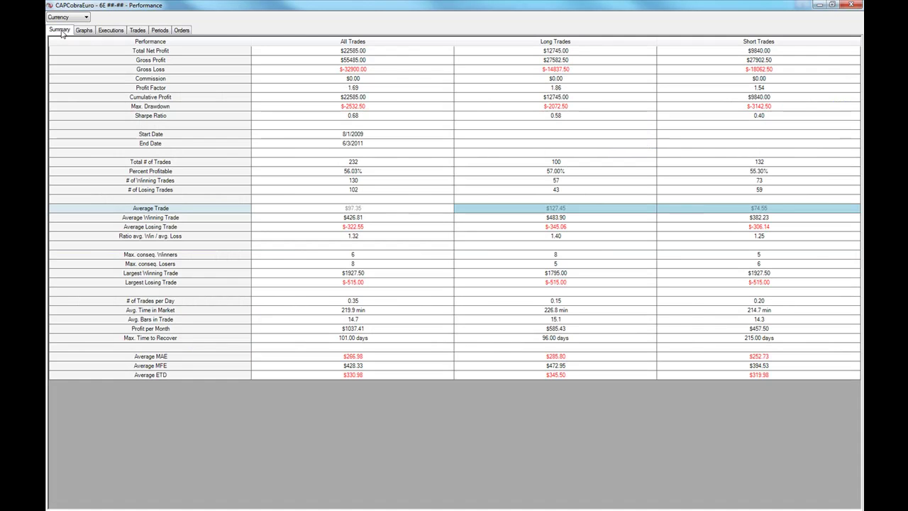
{"action": "left_click", "coordinate": [833, 6]}
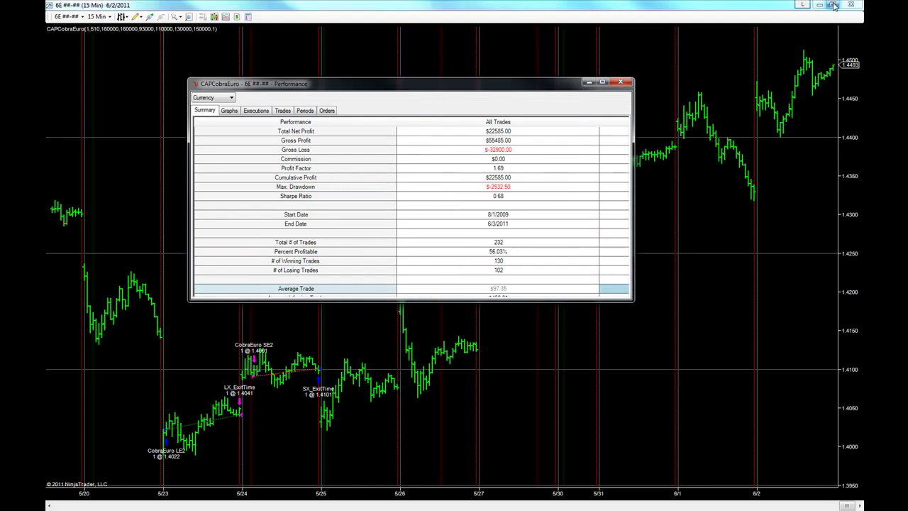
{"action": "left_click", "coordinate": [621, 83]}
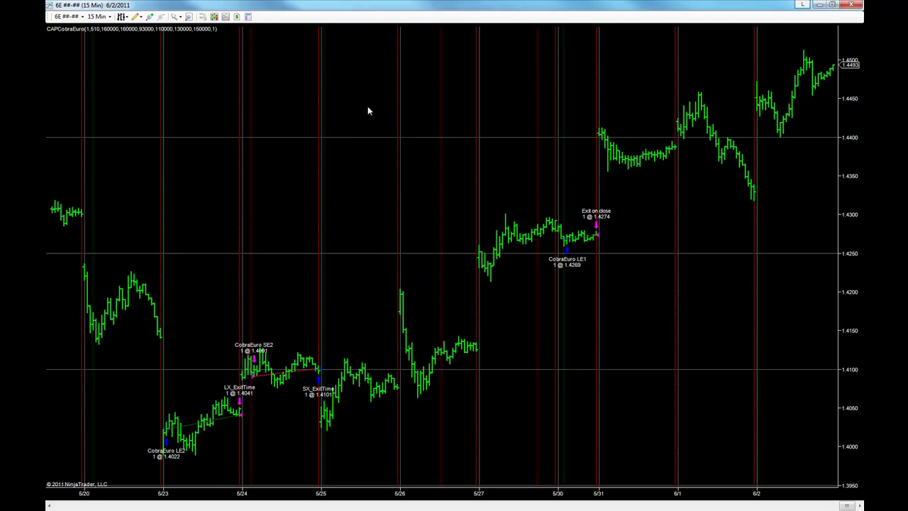